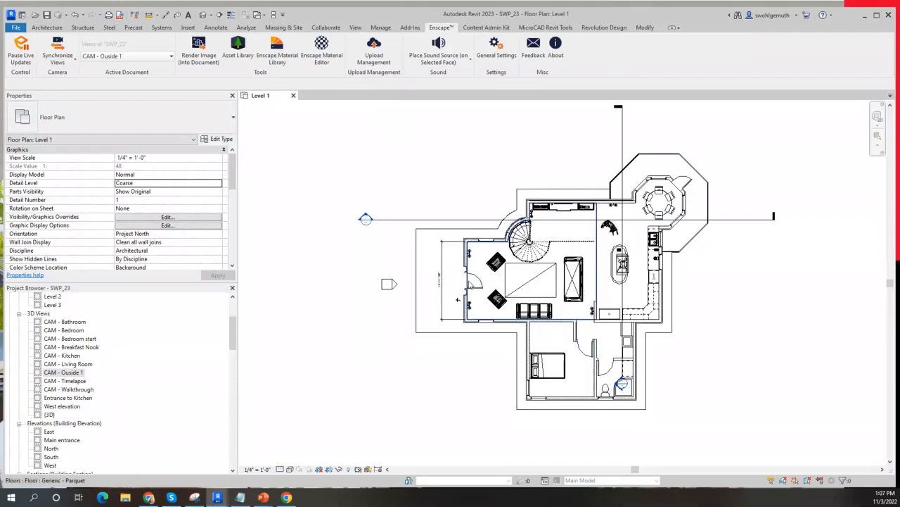
Step: Inspect the layer material of the living room's parquet floor type, and check the floor type used in the kitchen
{"action": "left_click", "coordinate": [471, 283]}
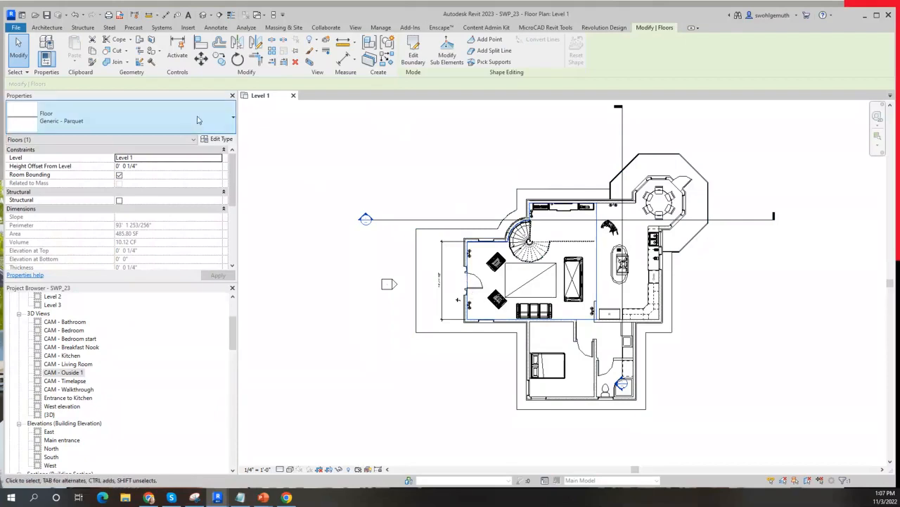
{"action": "left_click", "coordinate": [228, 142]}
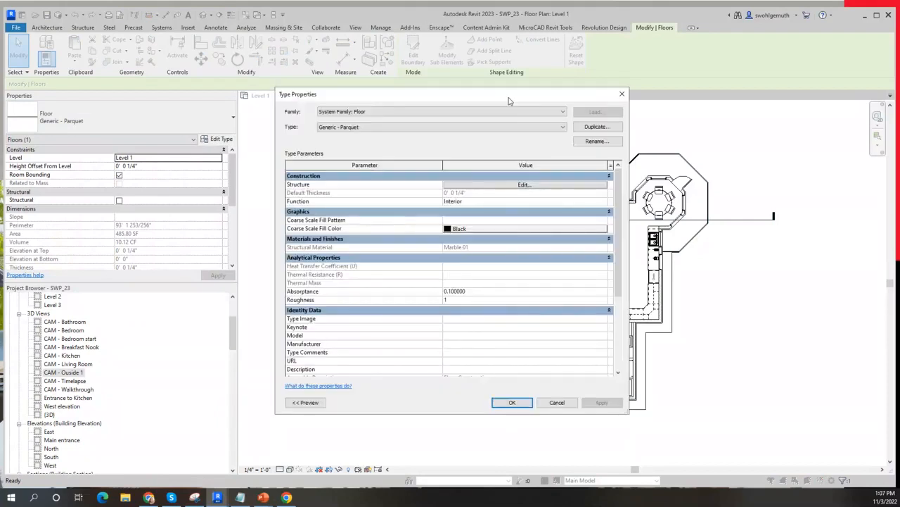
{"action": "left_click", "coordinate": [524, 185]}
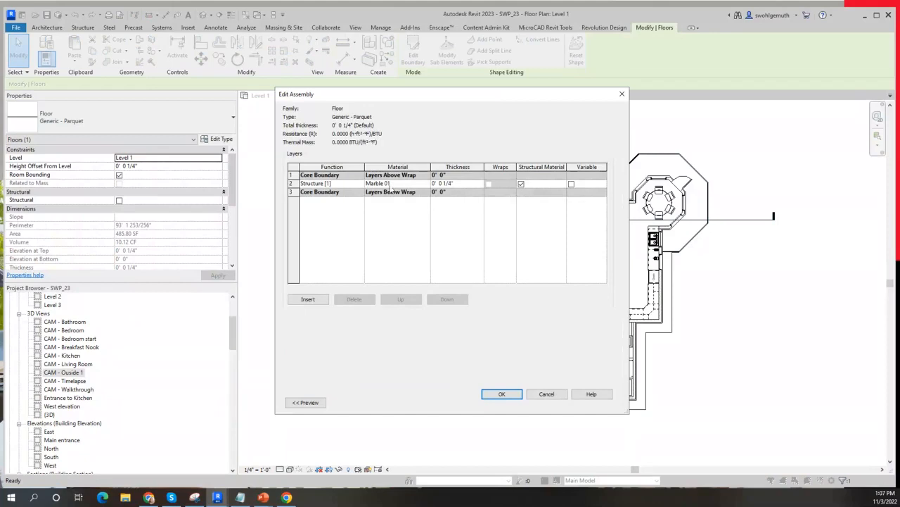
{"action": "left_click", "coordinate": [553, 396]}
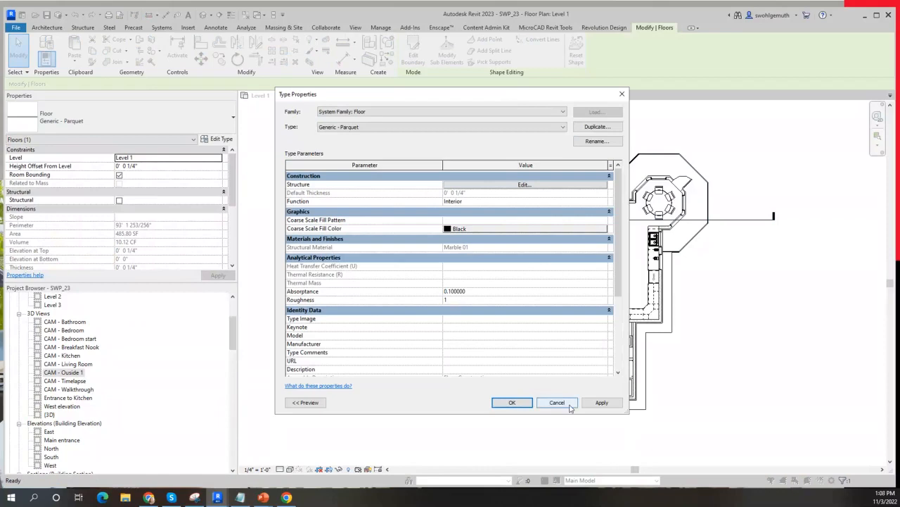
{"action": "left_click", "coordinate": [571, 405]}
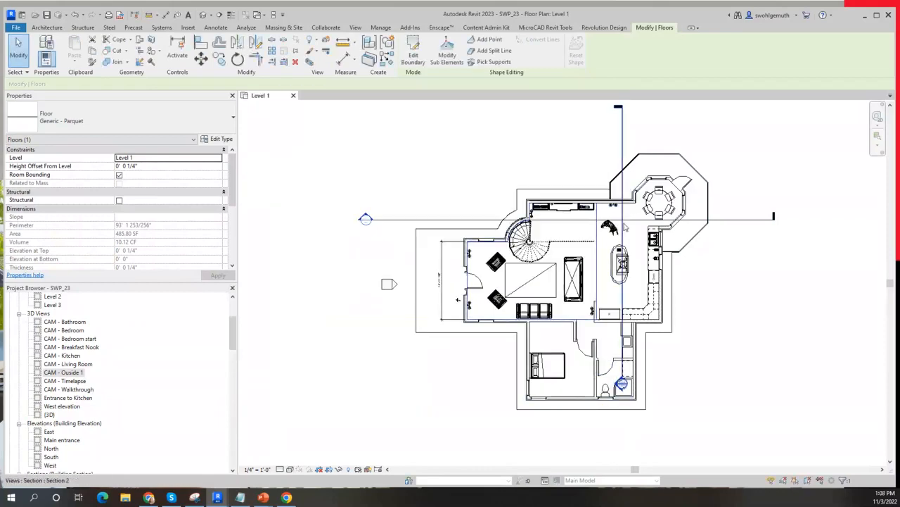
{"action": "left_click", "coordinate": [596, 248]}
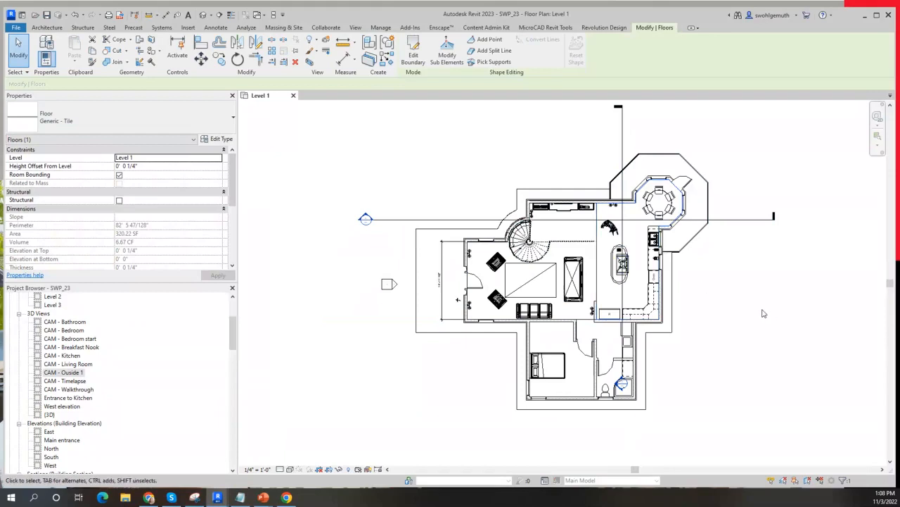
{"action": "key", "text": "Escape"}
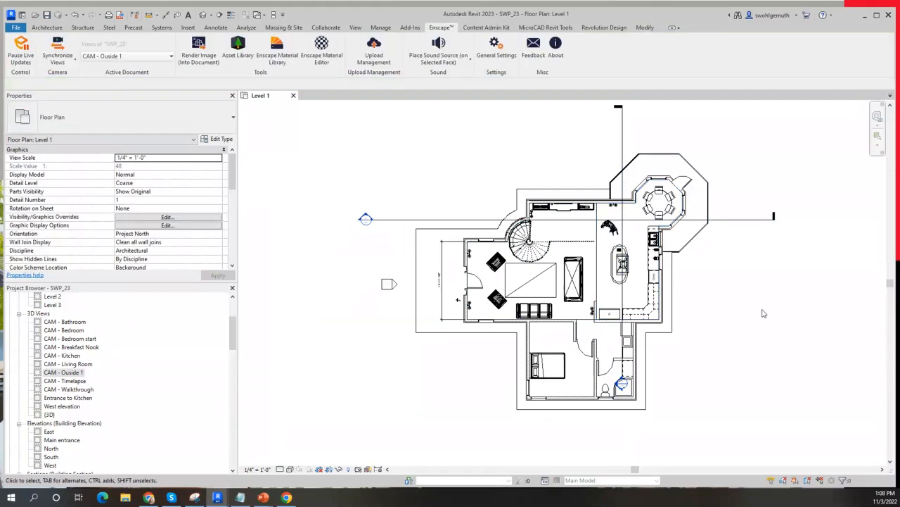
Step: Look through the Enscape Material Library and select Concrete 02 without importing it
{"action": "left_click", "coordinate": [278, 58]}
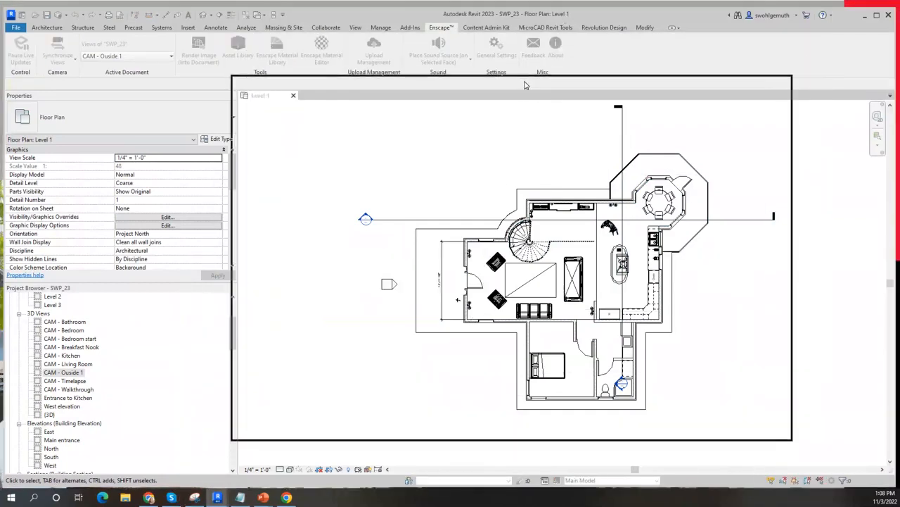
{"action": "left_click", "coordinate": [599, 283]}
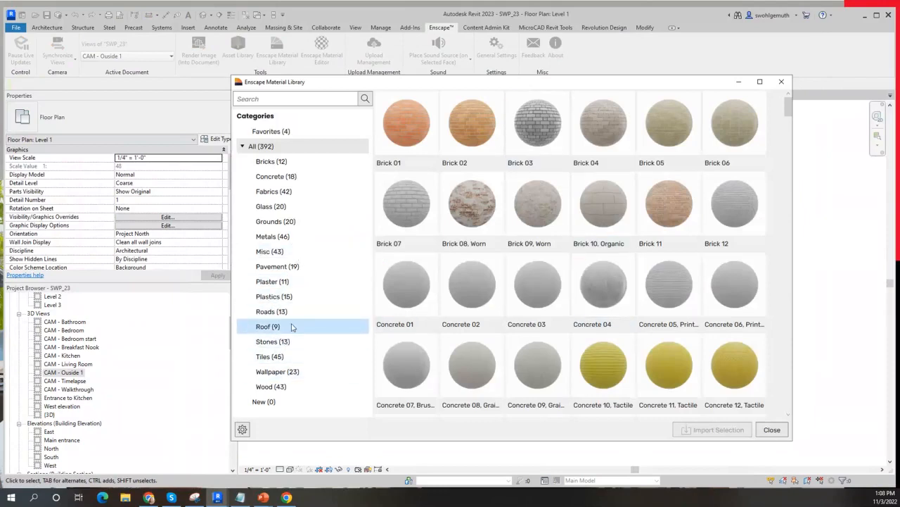
{"action": "left_click", "coordinate": [484, 301]}
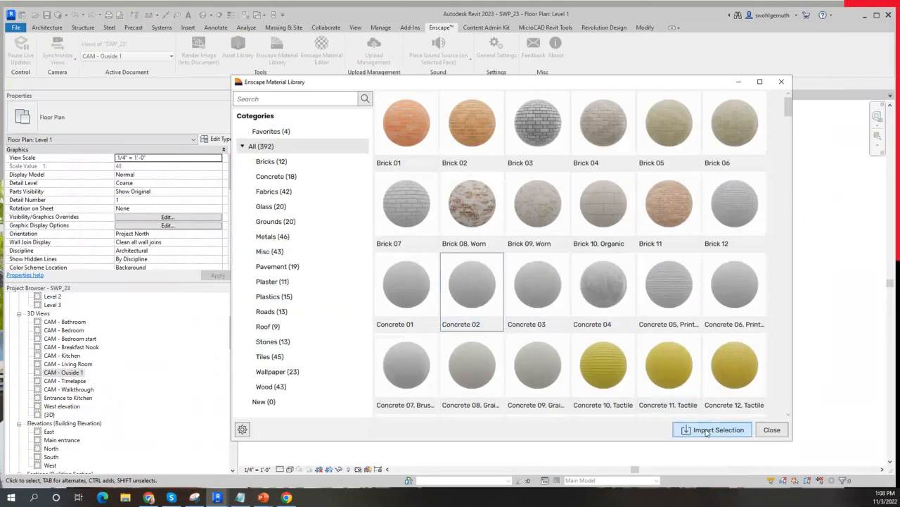
{"action": "left_click", "coordinate": [774, 431]}
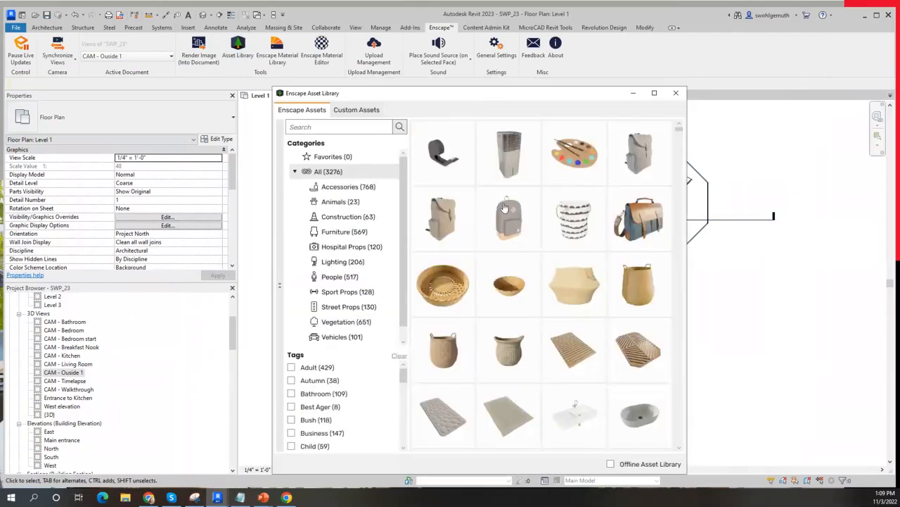
Step: Browse the Enscape Asset Library and check the placement and family-linking options of the Bathtub 005: Faucet asset
{"action": "scroll", "coordinate": [561, 232], "scroll_direction": "down", "scroll_amount": 5}
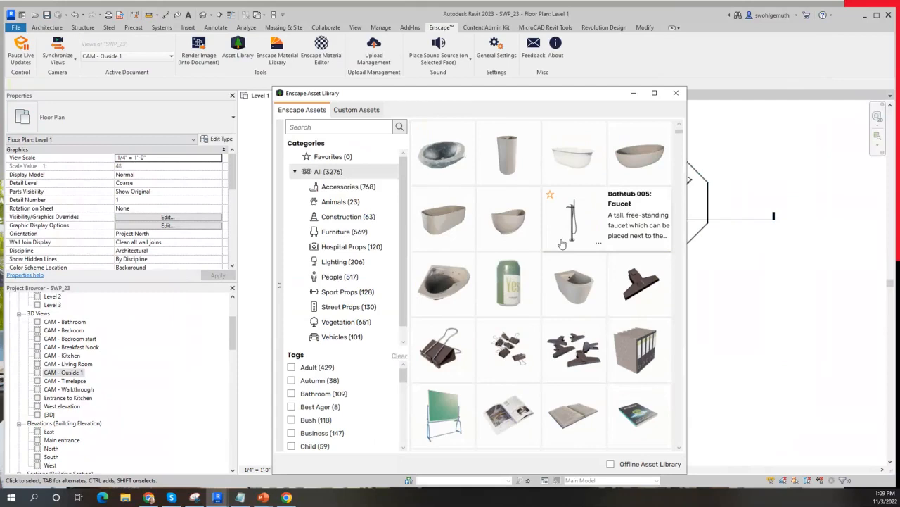
{"action": "right_click", "coordinate": [599, 246]}
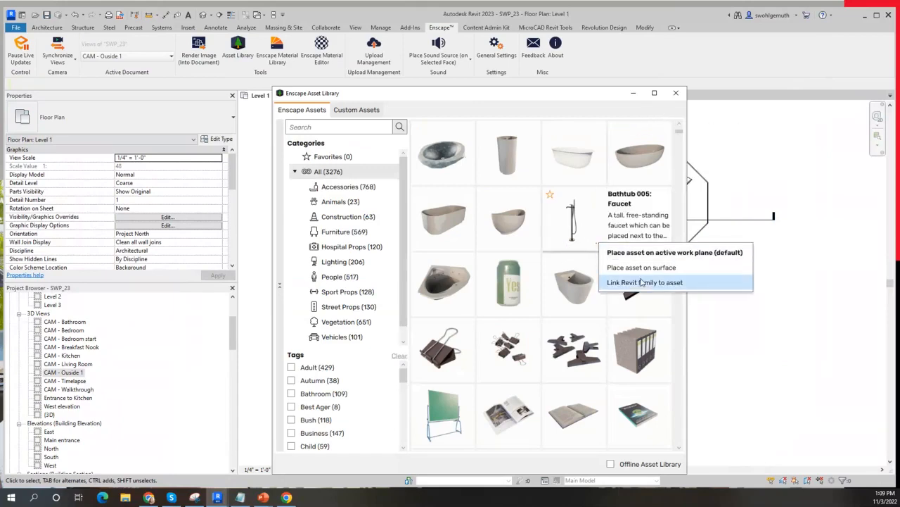
{"action": "left_click", "coordinate": [645, 282]}
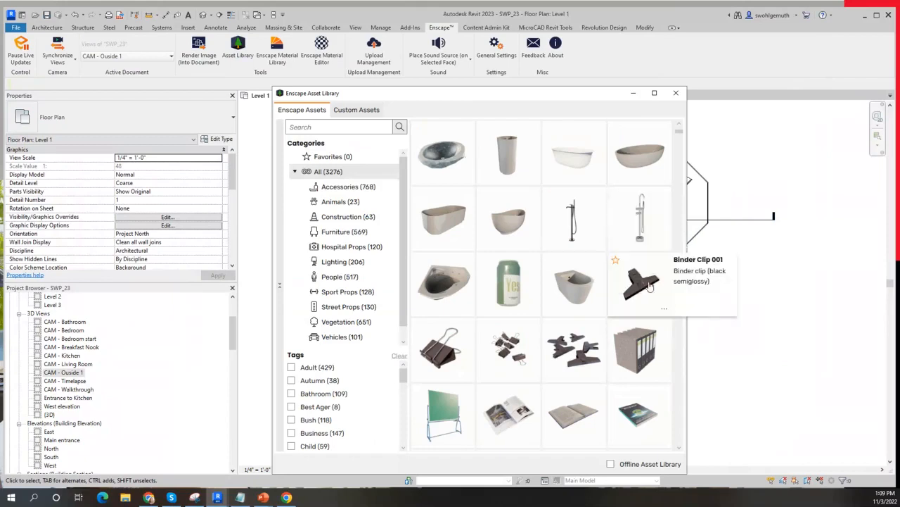
{"action": "mouse_move", "coordinate": [599, 238]}
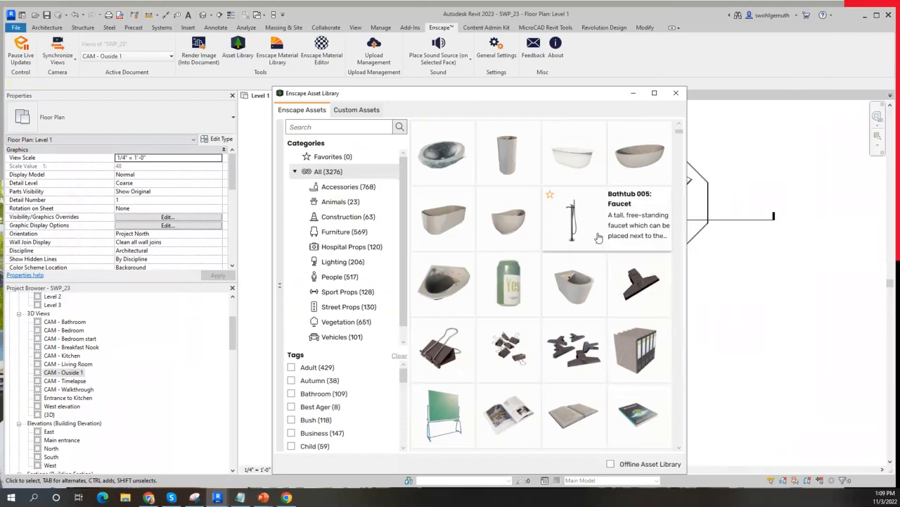
{"action": "left_click", "coordinate": [676, 94]}
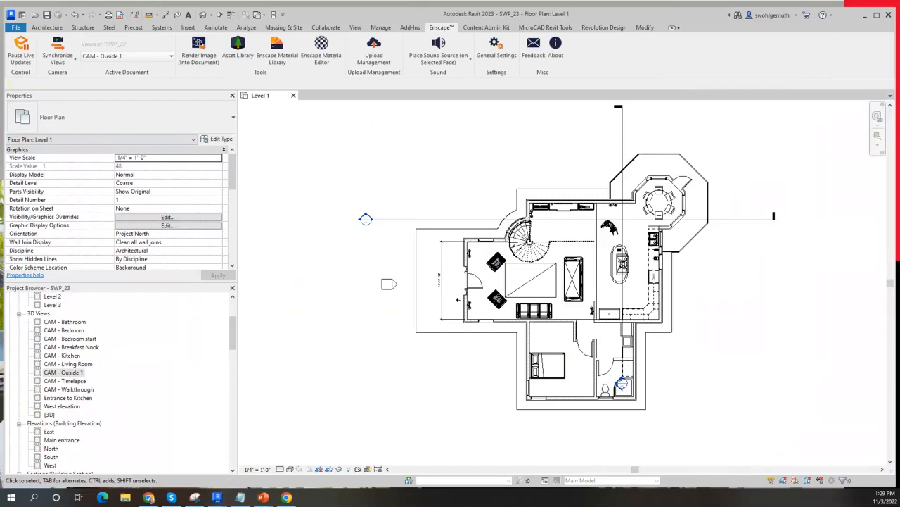
Step: Switch to the Enscape render window and enlarge it
{"action": "key", "text": "alt+Tab"}
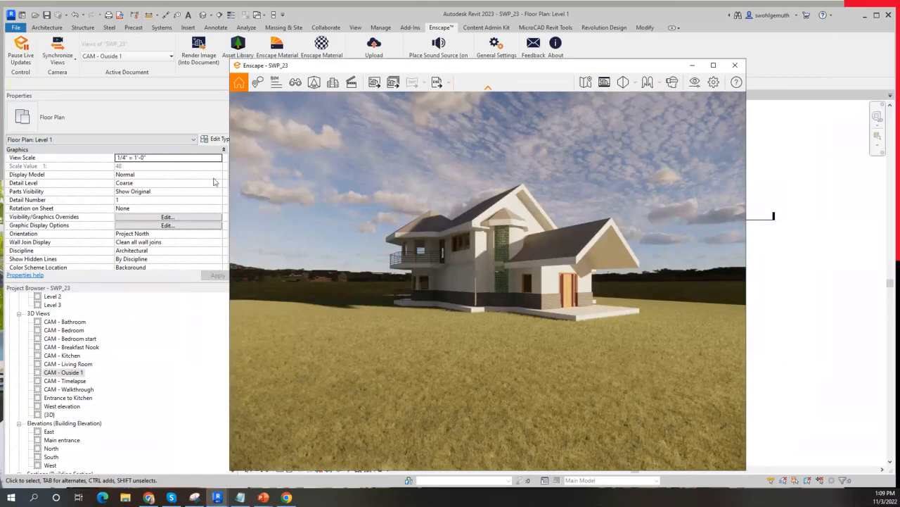
{"action": "left_click_drag", "start_coordinate": [229, 178], "coordinate": [114, 178]}
{"action": "left_click_drag", "start_coordinate": [402, 61], "coordinate": [402, 9]}
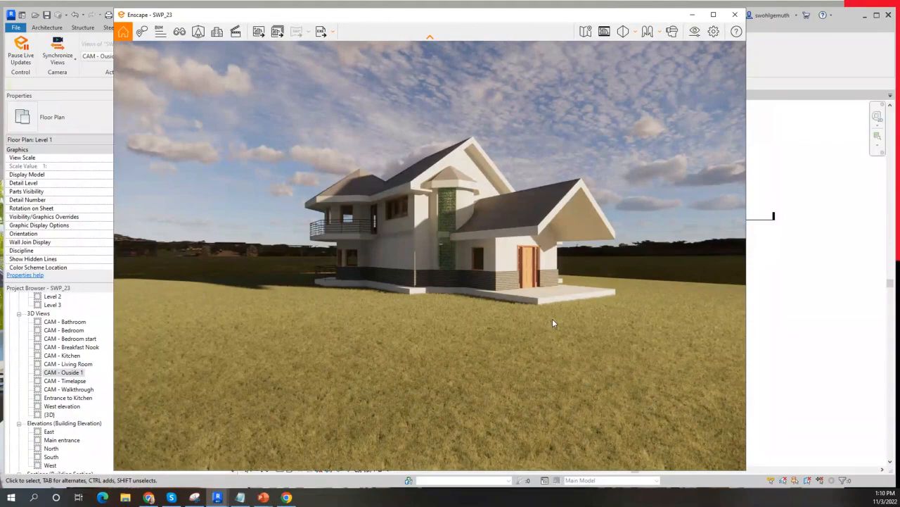
Step: Load the saved view CAM - Walkthrough facing the main entrance
{"action": "left_click", "coordinate": [180, 32]}
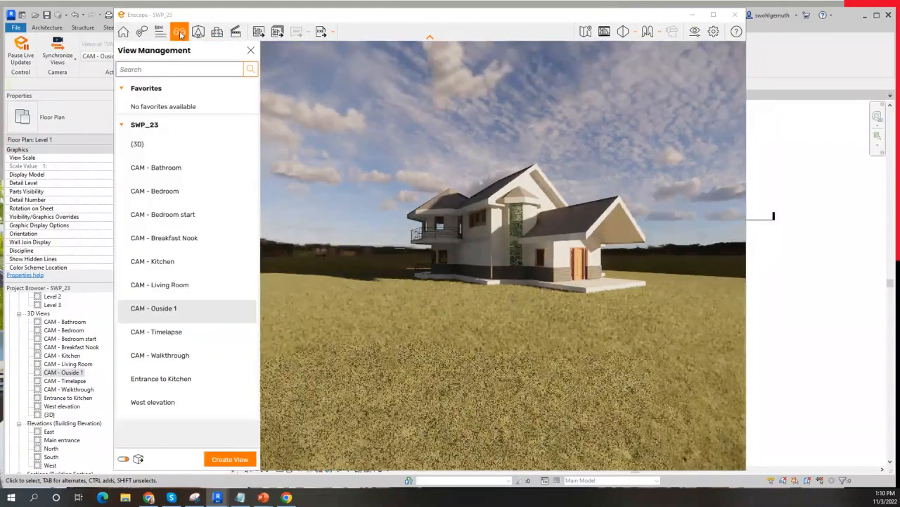
{"action": "left_click", "coordinate": [176, 356]}
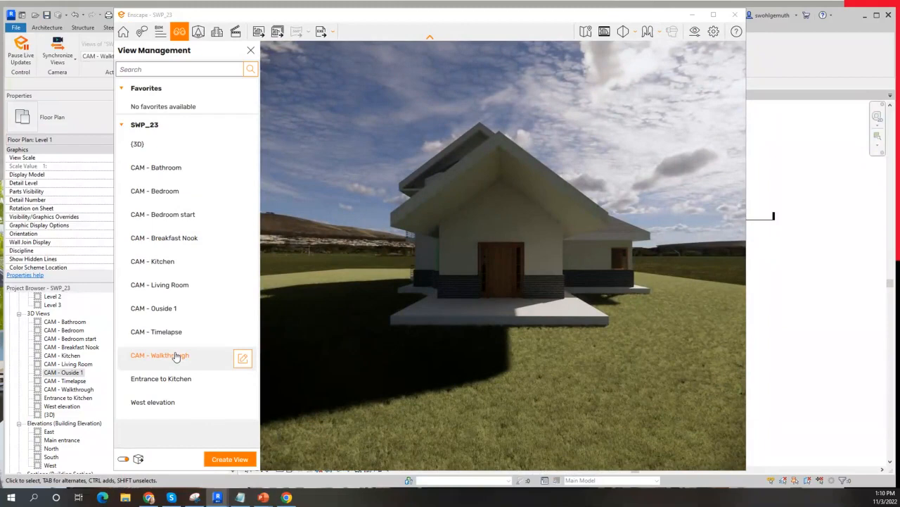
{"action": "left_click", "coordinate": [252, 51]}
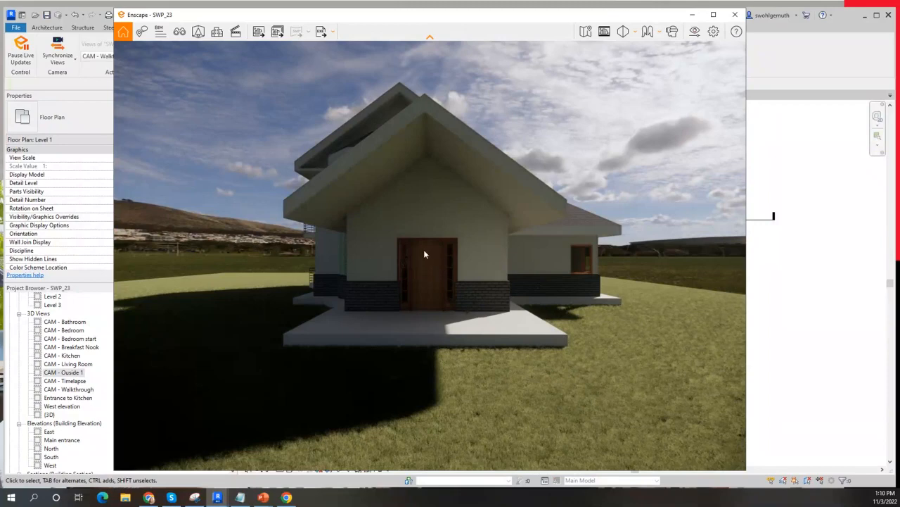
Step: Start a video path with one keyframe at the walkthrough view and a second one closer to the entrance door
{"action": "left_click", "coordinate": [236, 33]}
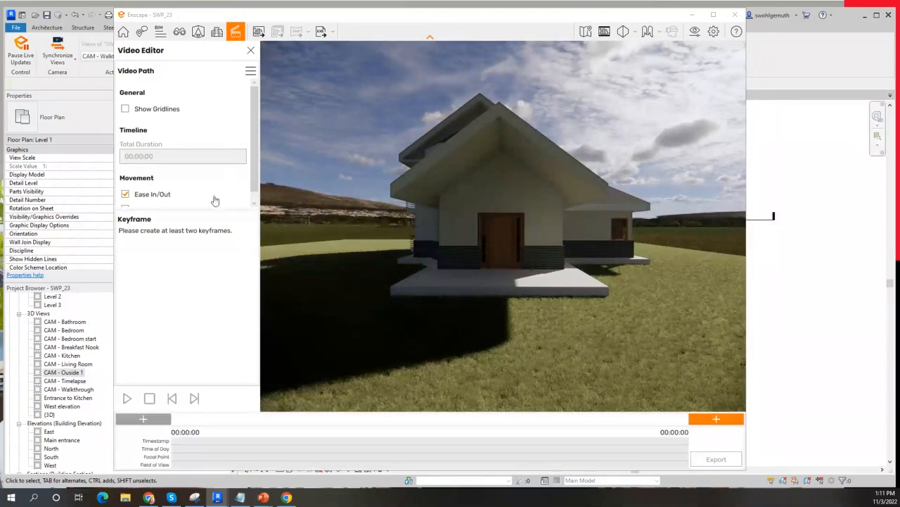
{"action": "left_click", "coordinate": [704, 421]}
{"action": "scroll", "coordinate": [503, 269], "scroll_direction": "up", "scroll_amount": 5}
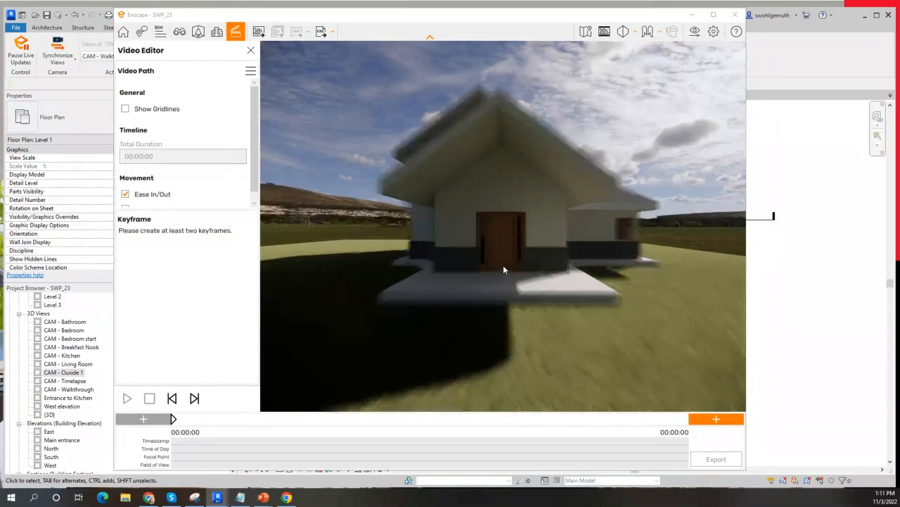
{"action": "scroll", "coordinate": [503, 270], "scroll_direction": "up", "scroll_amount": 2}
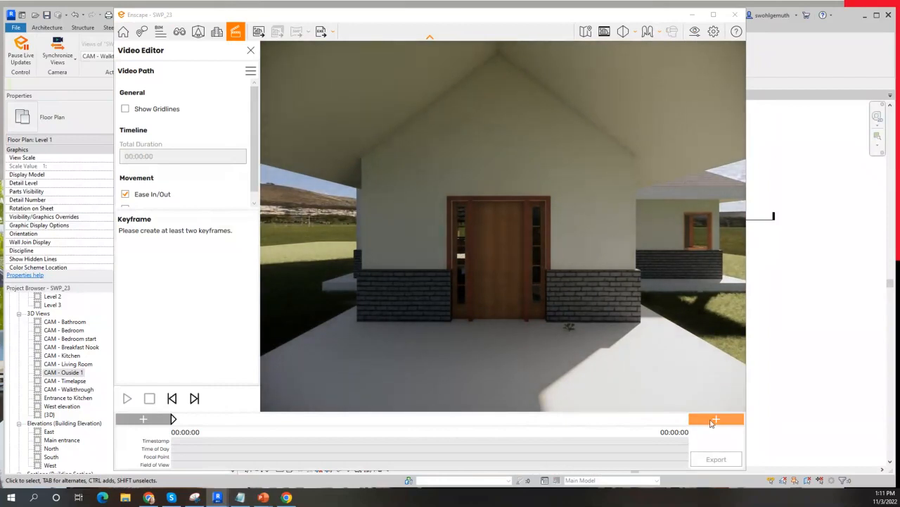
{"action": "left_click", "coordinate": [715, 420]}
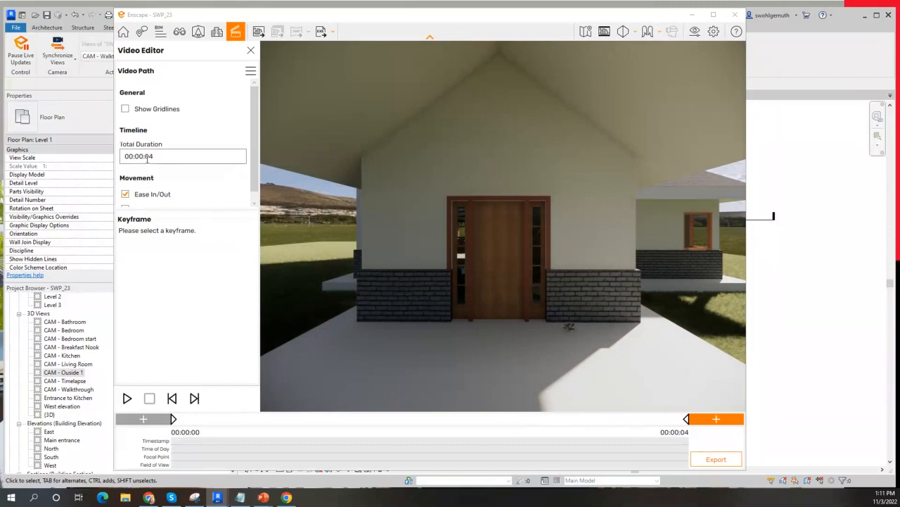
Step: Set the video path's total duration to 00:30:00
{"action": "left_click", "coordinate": [147, 157]}
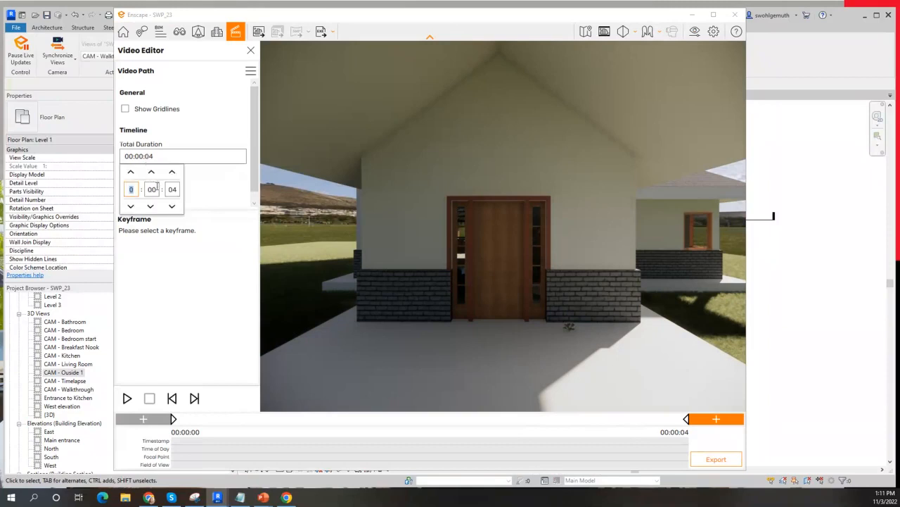
{"action": "left_click", "coordinate": [152, 189]}
{"action": "type", "text": "30"}
{"action": "left_click", "coordinate": [173, 192]}
{"action": "type", "text": "0"}
{"action": "key", "text": "Return"}
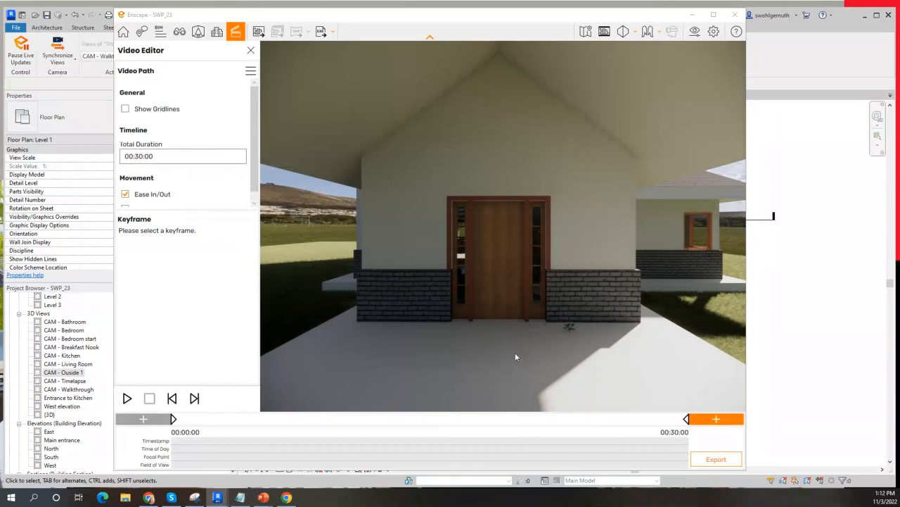
Step: Append a third keyframe to the video path with the camera right in front of the entrance door
{"action": "scroll", "coordinate": [501, 322], "scroll_direction": "up", "scroll_amount": 3}
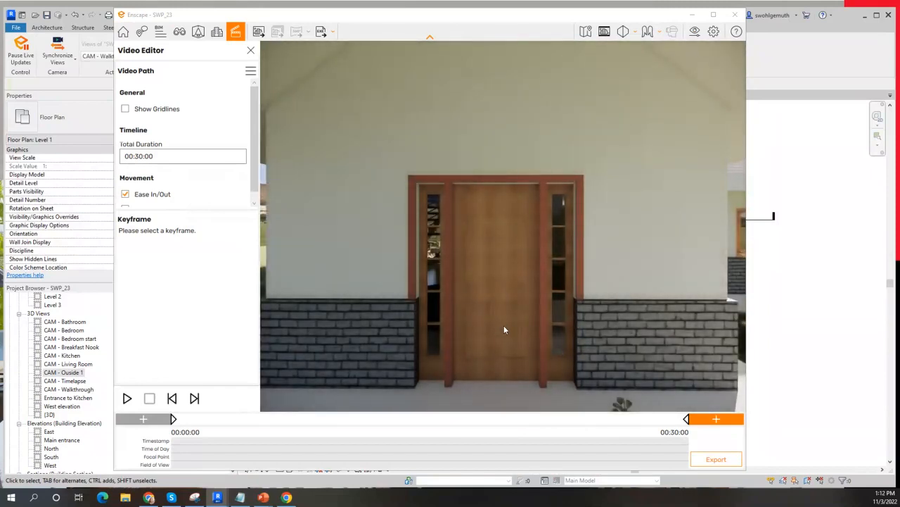
{"action": "scroll", "coordinate": [504, 326], "scroll_direction": "up", "scroll_amount": 2}
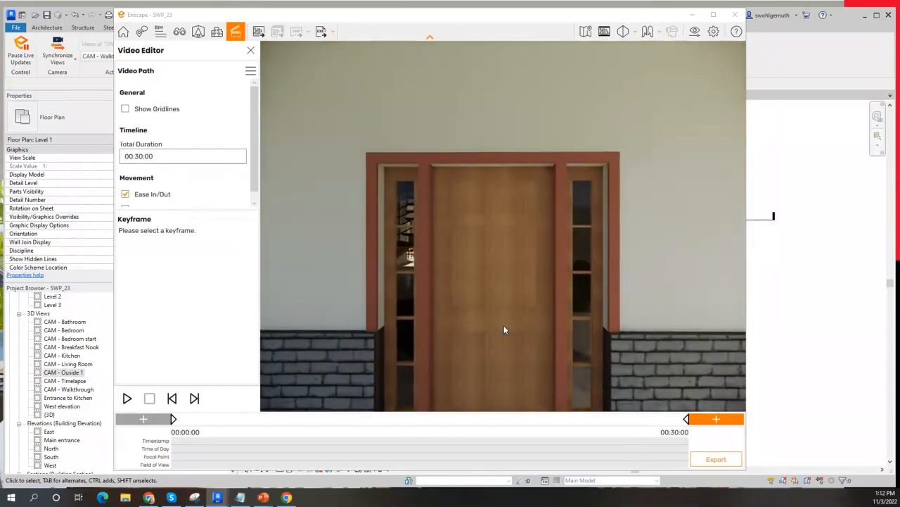
{"action": "scroll", "coordinate": [504, 326], "scroll_direction": "up", "scroll_amount": 2}
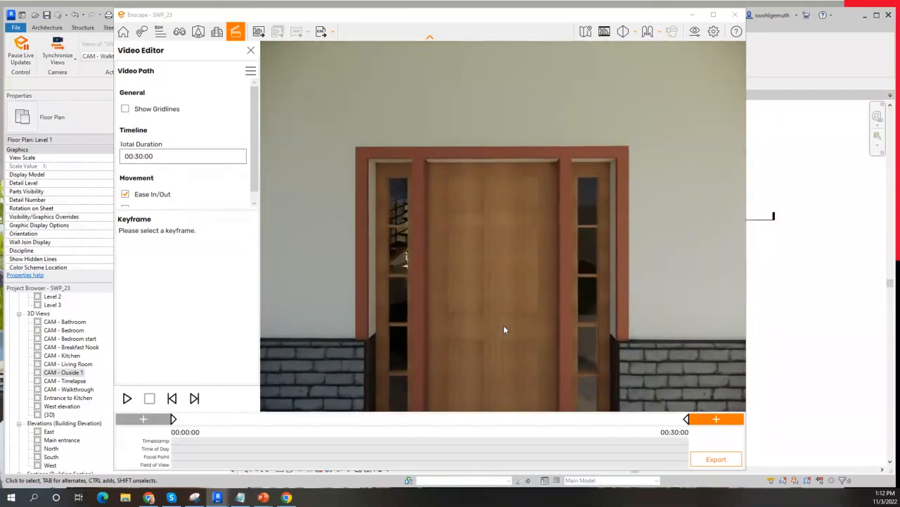
{"action": "left_click", "coordinate": [717, 420]}
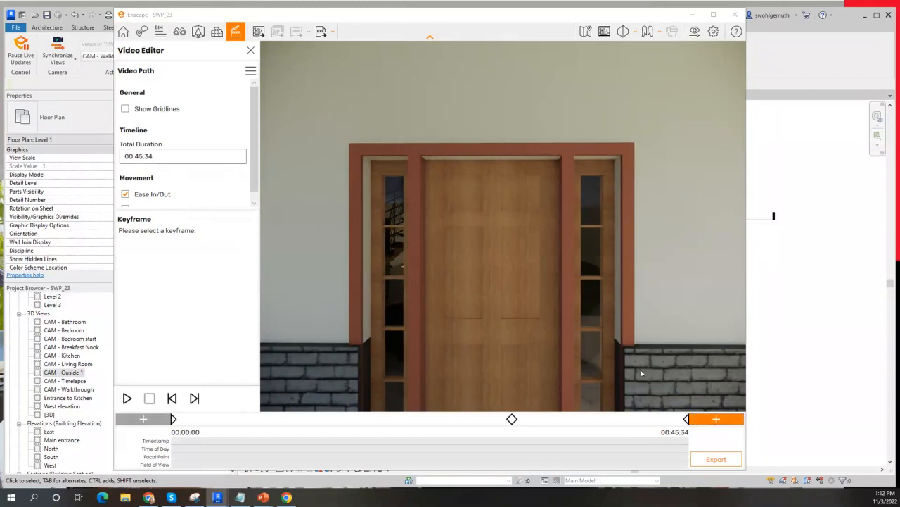
Step: Pass the camera through the door and append a keyframe inside the living room, facing the sofa and kitchen
{"action": "scroll", "coordinate": [640, 369], "scroll_direction": "up", "scroll_amount": 2}
{"action": "scroll", "coordinate": [641, 369], "scroll_direction": "up", "scroll_amount": 5}
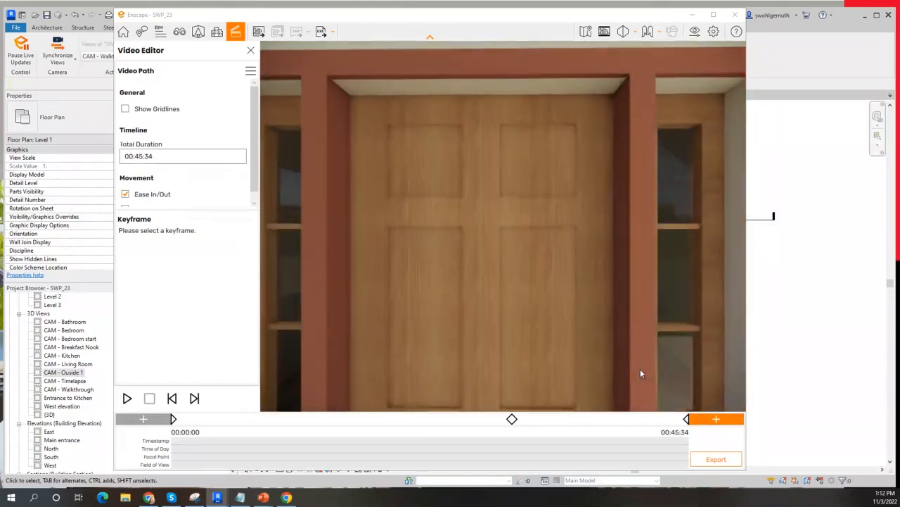
{"action": "scroll", "coordinate": [641, 373], "scroll_direction": "up", "scroll_amount": 5}
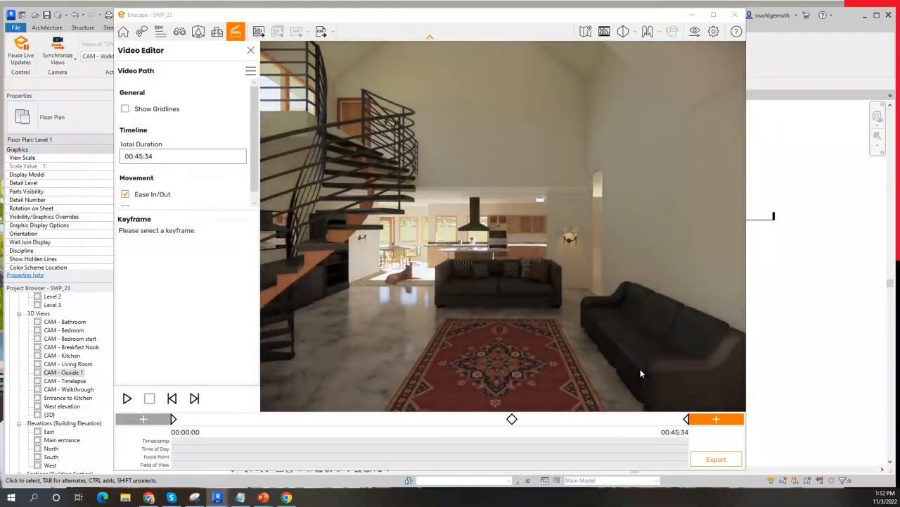
{"action": "left_click", "coordinate": [718, 419]}
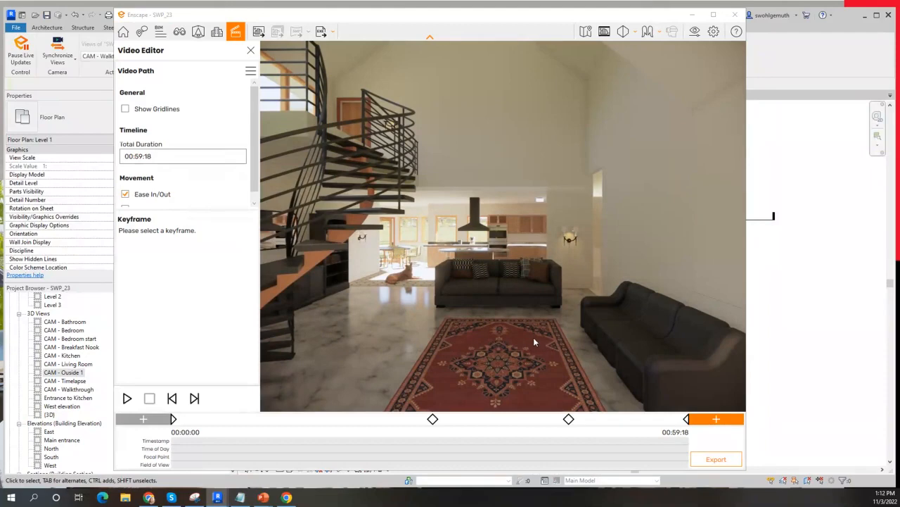
Step: Advance the camera into the living room, turn it toward the spiral staircase, and append a keyframe to the video path
{"action": "key", "text": "w"}
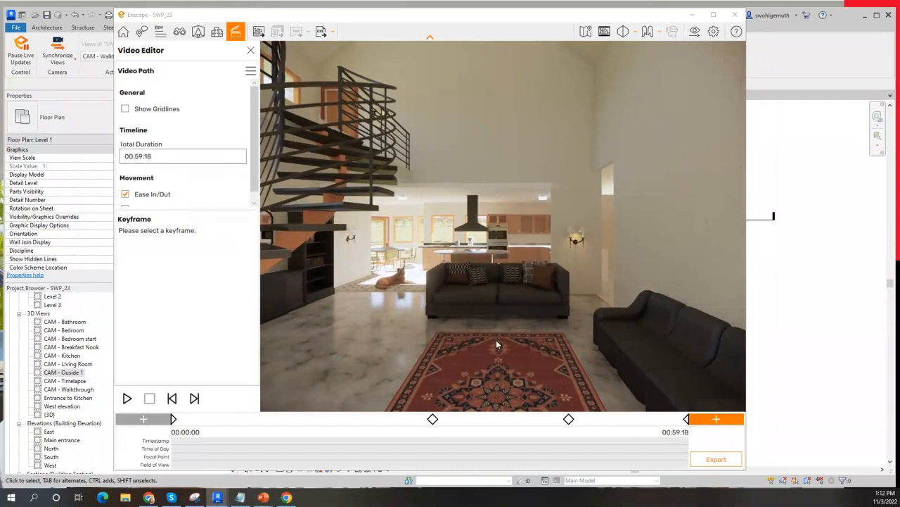
{"action": "left_click_drag", "start_coordinate": [430, 343], "coordinate": [431, 343]}
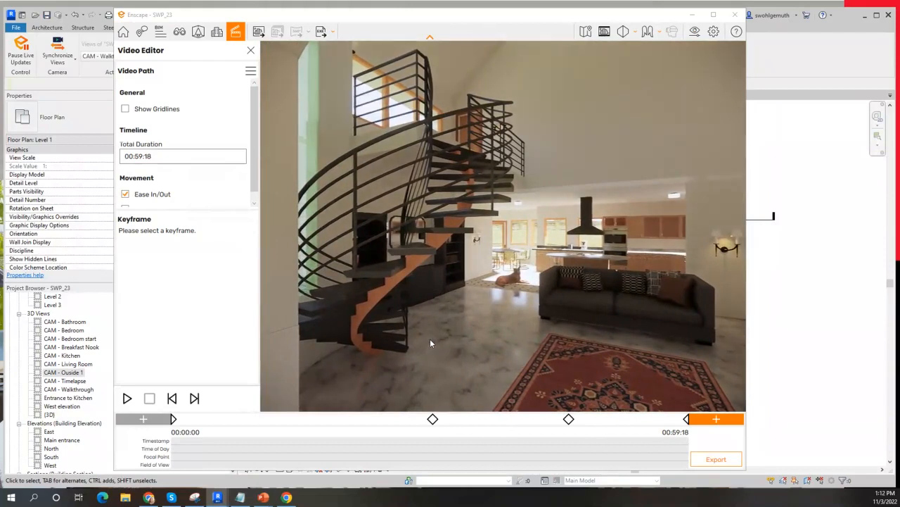
{"action": "left_click", "coordinate": [719, 421]}
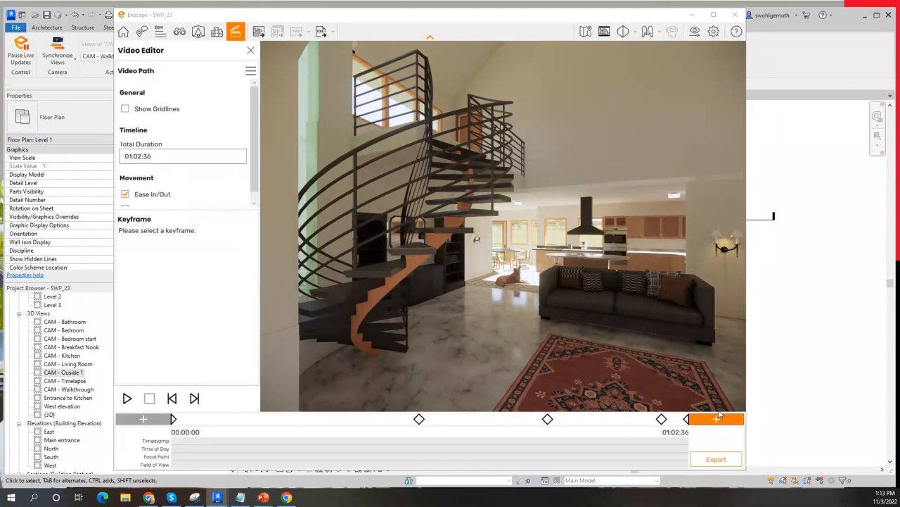
{"action": "left_click", "coordinate": [636, 34]}
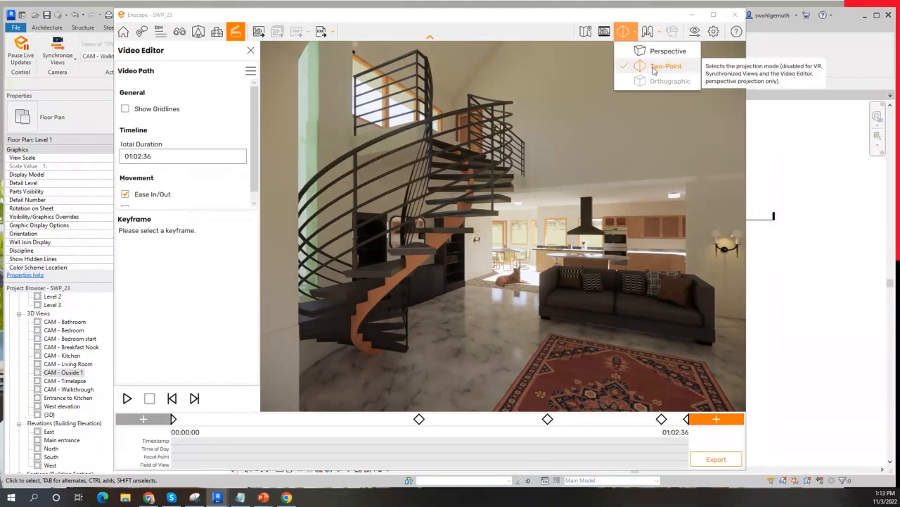
{"action": "left_click", "coordinate": [585, 67]}
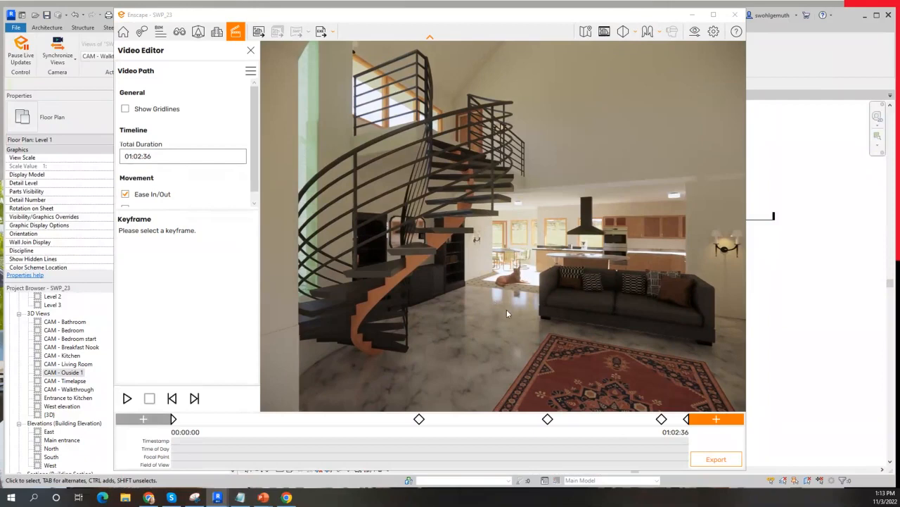
Step: Move the camera past the spiral staircase toward the dog on the kitchen floor and append a keyframe there
{"action": "key", "text": "w"}
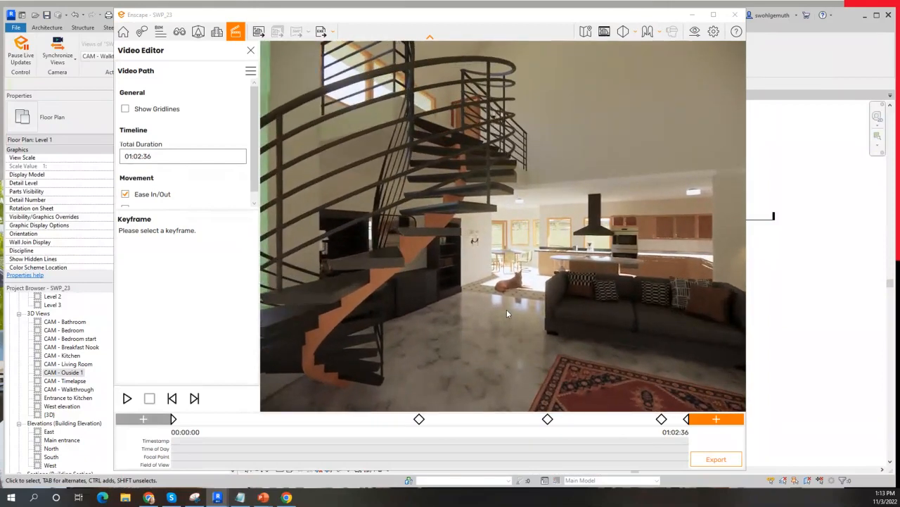
{"action": "key", "text": "w"}
{"action": "key", "text": "w"}
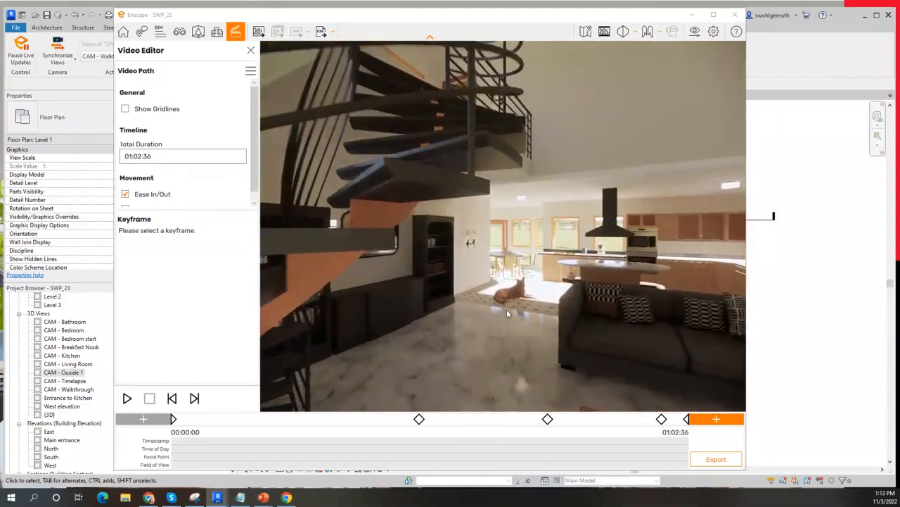
{"action": "key", "text": "w"}
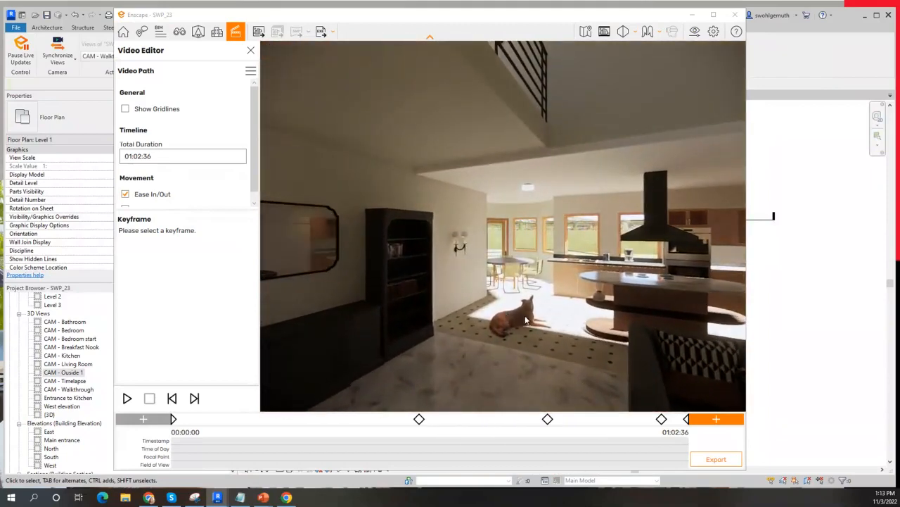
{"action": "left_click", "coordinate": [716, 419]}
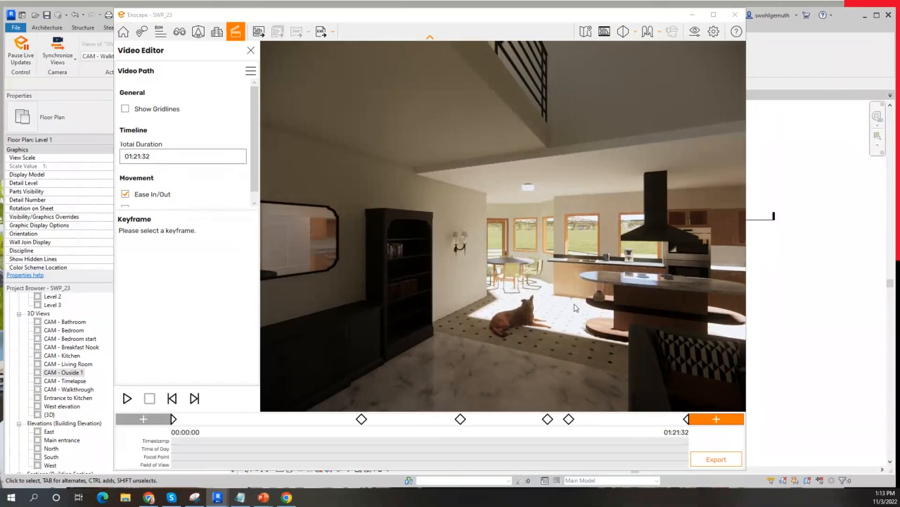
Step: Move the camera past the dog toward the round table in the breakfast nook and append a keyframe
{"action": "key", "text": "w"}
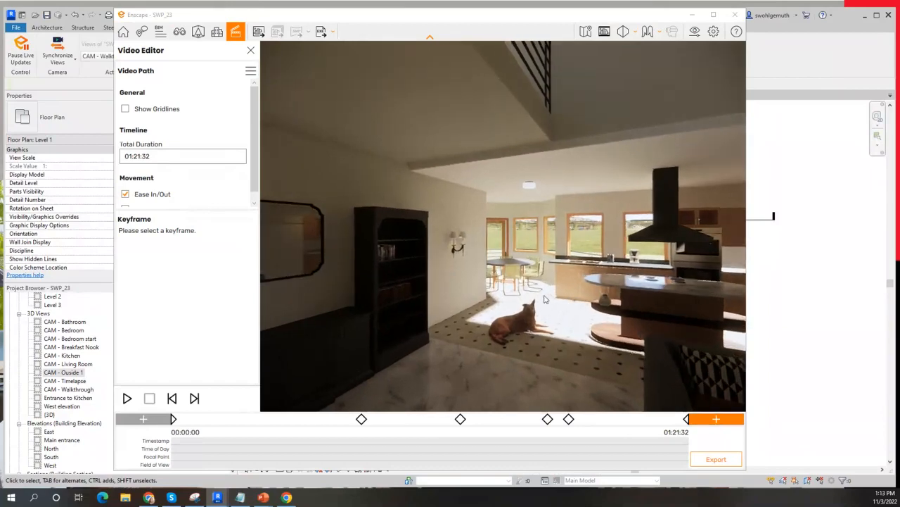
{"action": "key", "text": "w"}
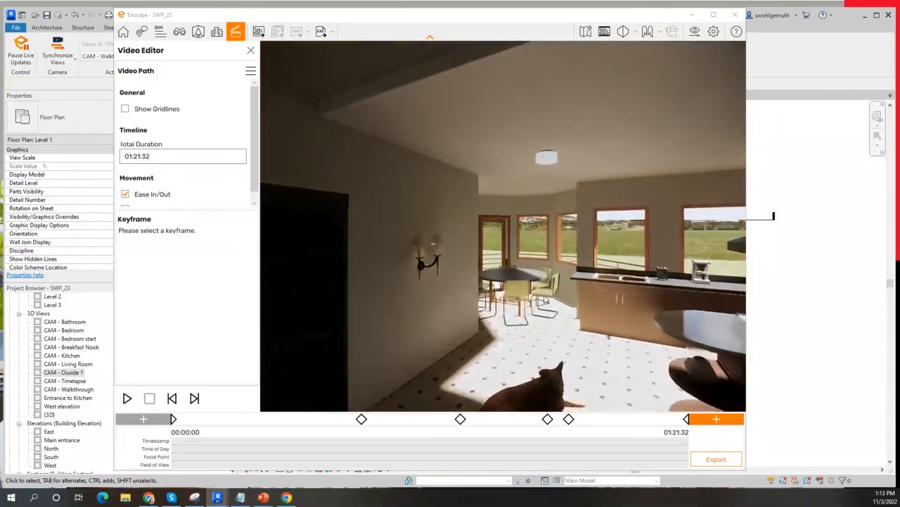
{"action": "key", "text": "w"}
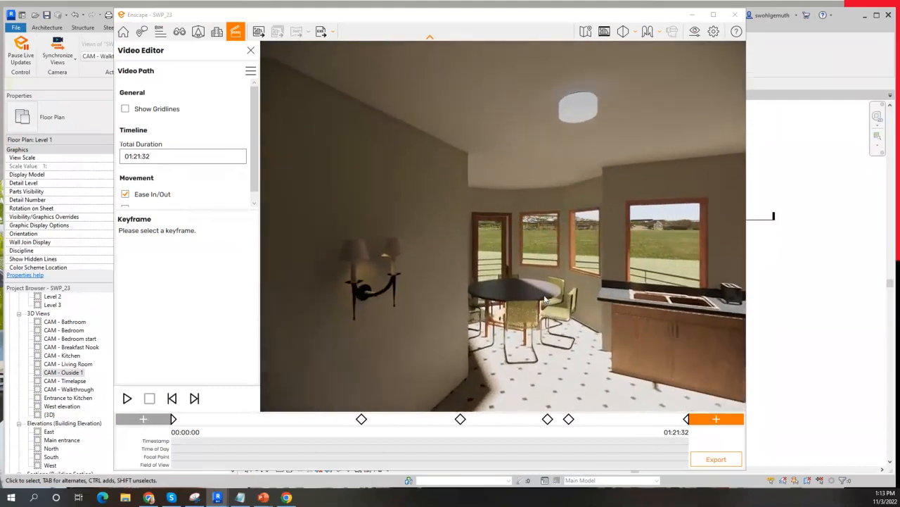
{"action": "left_click", "coordinate": [709, 420]}
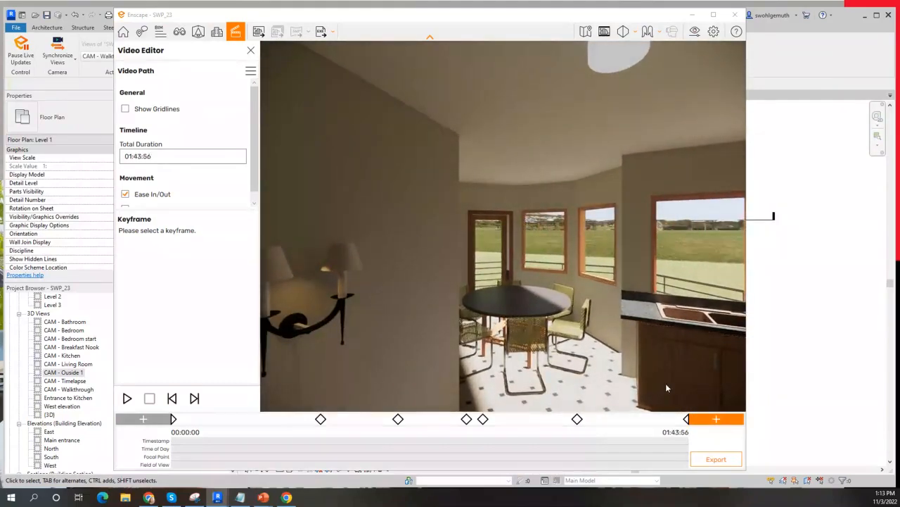
Step: Append a keyframe facing the kitchen sink counter and another one closer to the coffee maker and wall ovens
{"action": "left_click_drag", "start_coordinate": [674, 385], "coordinate": [674, 385]}
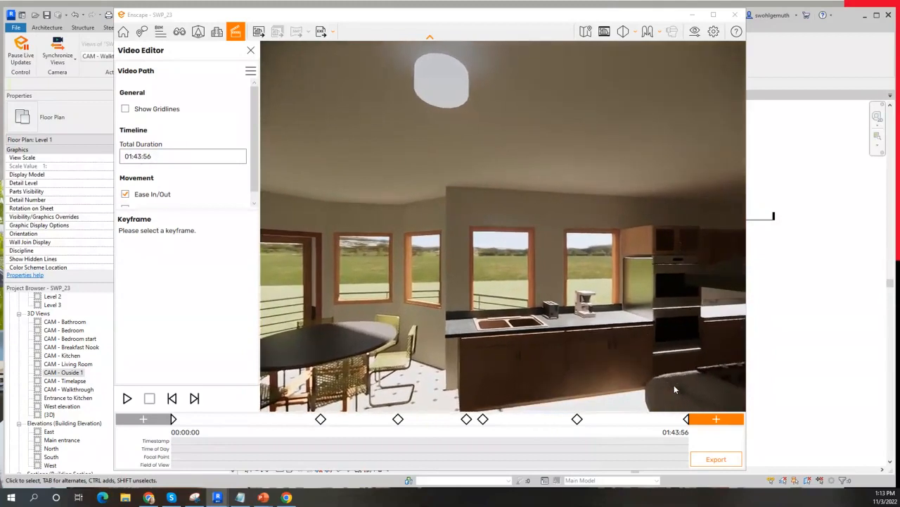
{"action": "left_click", "coordinate": [723, 420]}
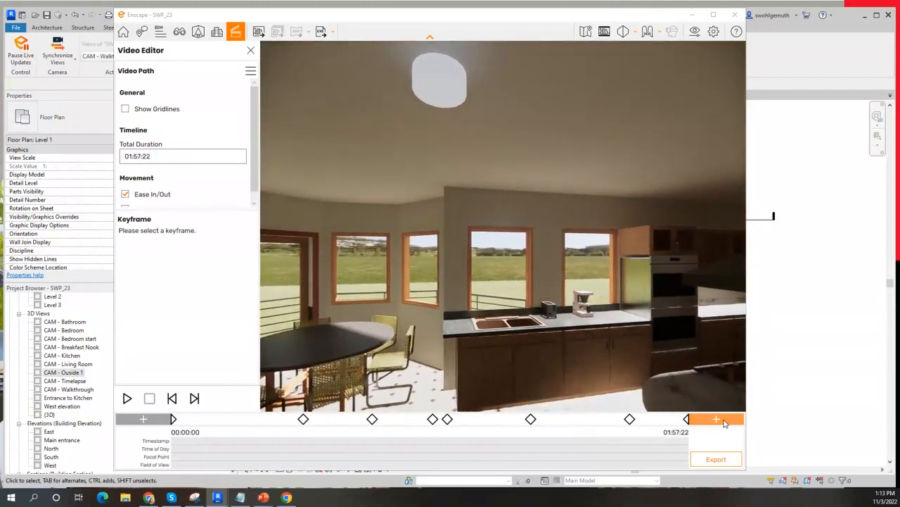
{"action": "key", "text": "w"}
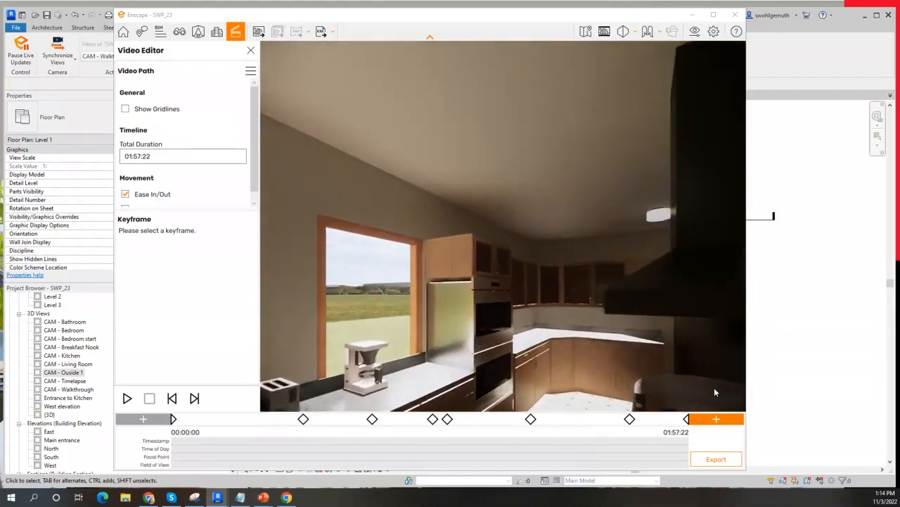
{"action": "left_click", "coordinate": [712, 419]}
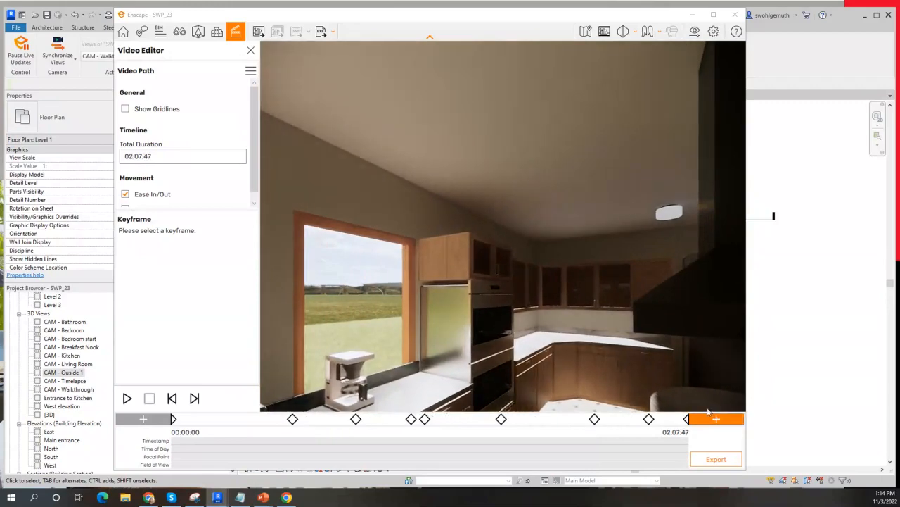
Step: Turn the camera back toward the living room sofas and entrance door and append a closing keyframe
{"action": "left_click_drag", "start_coordinate": [686, 371], "coordinate": [687, 370]}
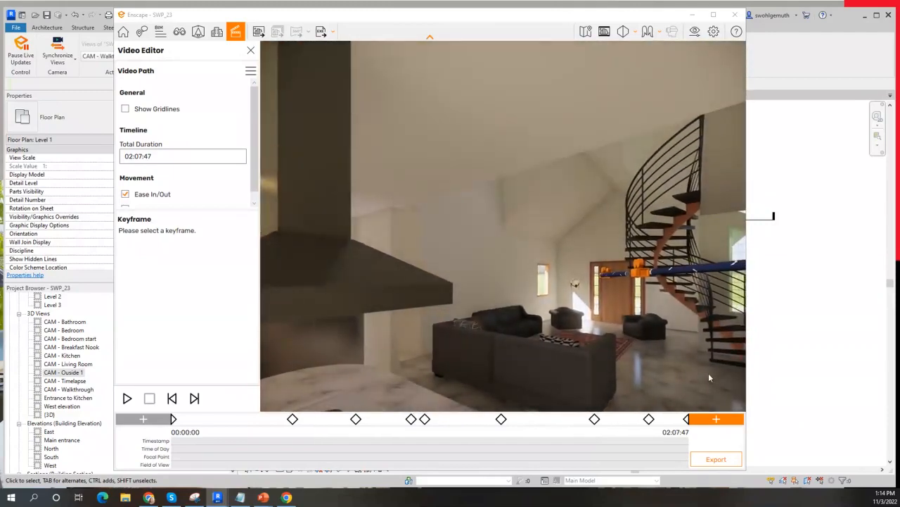
{"action": "left_click", "coordinate": [716, 421]}
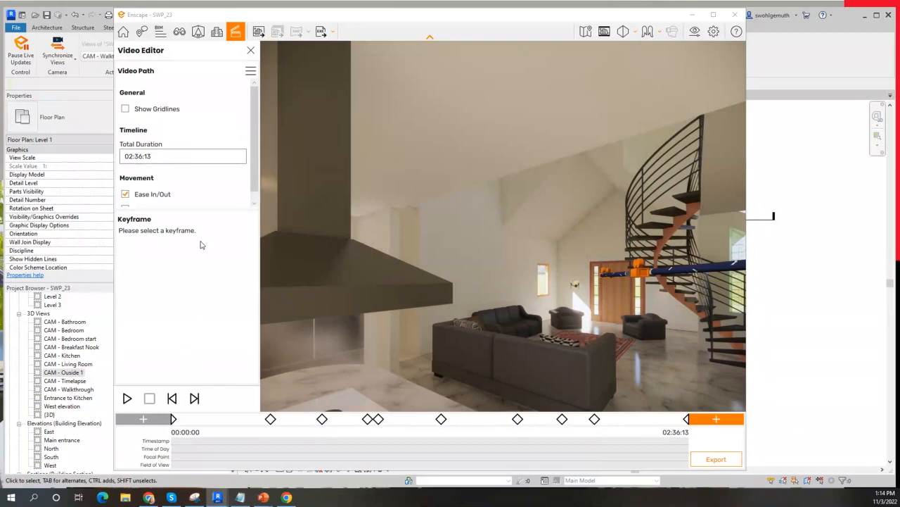
Step: Preview the start of the video path from the exterior view twice, stopping playback each time
{"action": "left_click", "coordinate": [126, 399]}
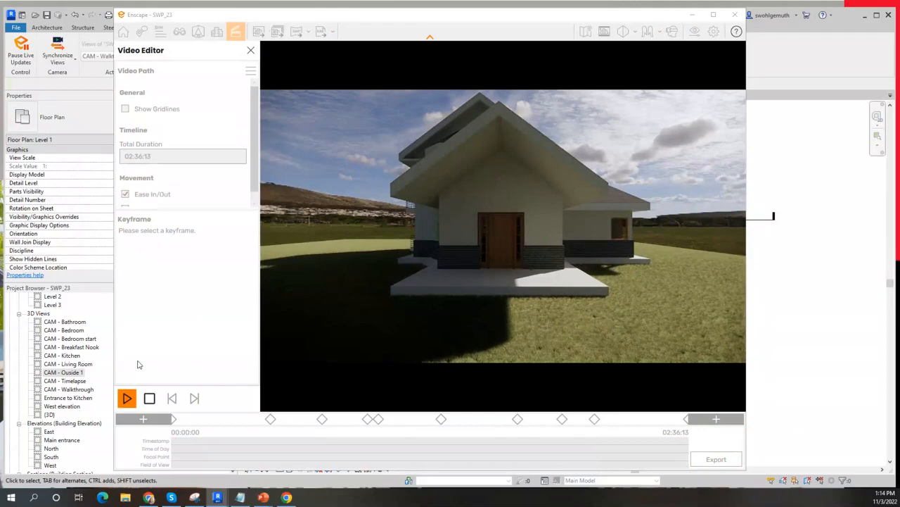
{"action": "left_click", "coordinate": [150, 399]}
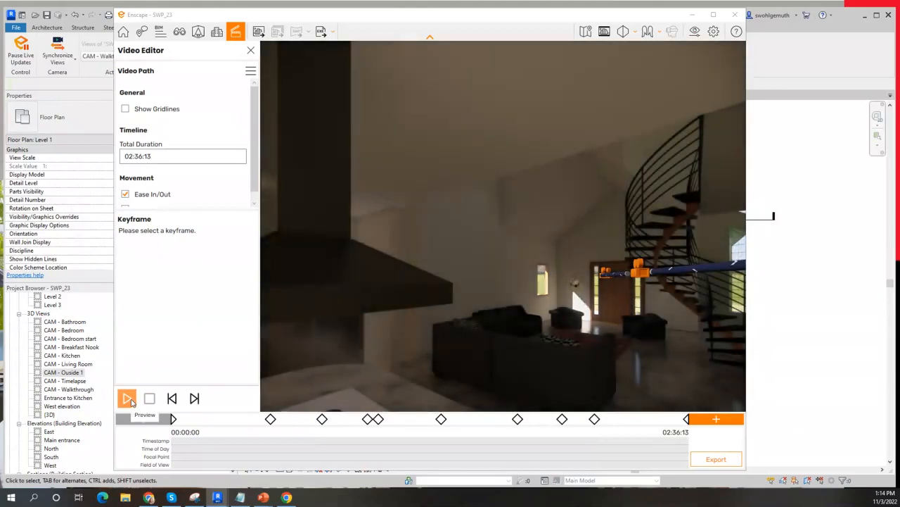
{"action": "left_click", "coordinate": [128, 399]}
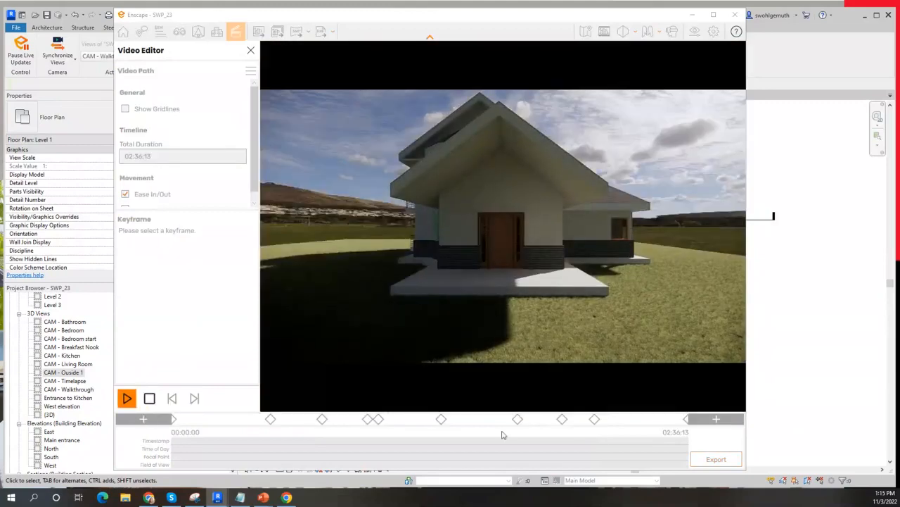
{"action": "left_click", "coordinate": [150, 398]}
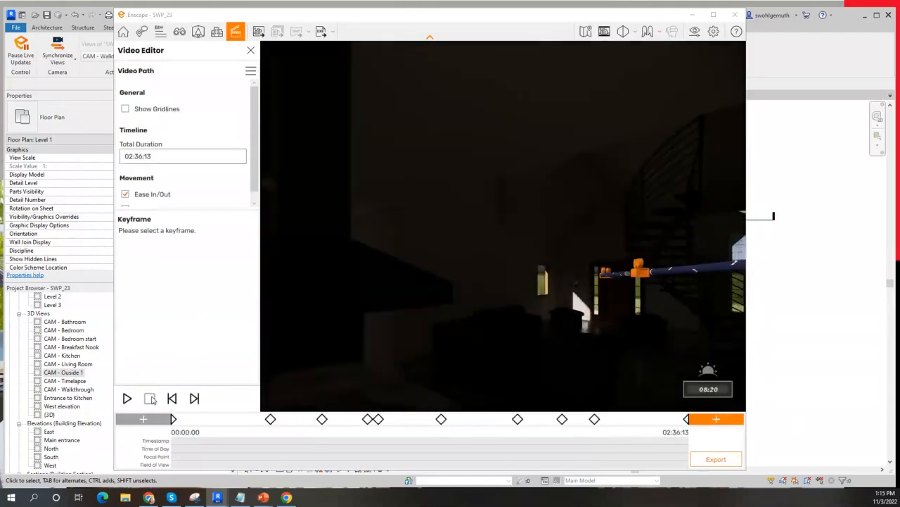
{"action": "left_click", "coordinate": [251, 72]}
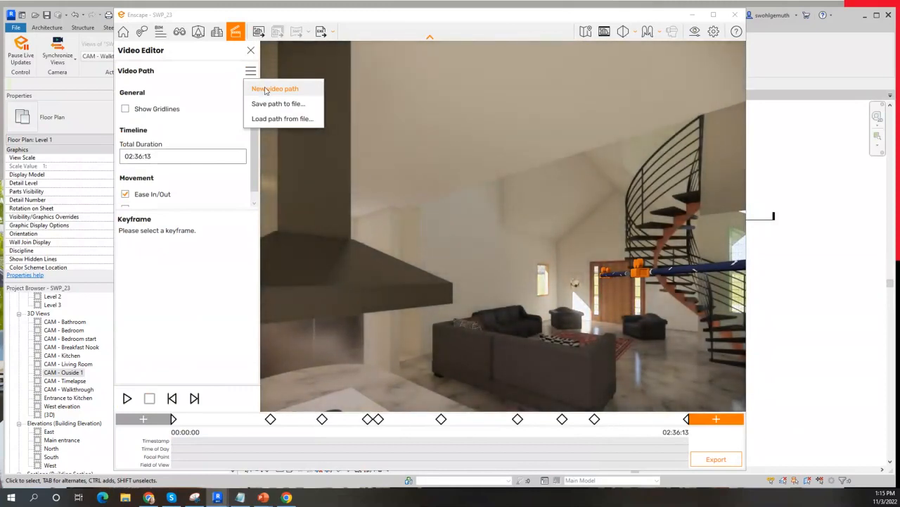
{"action": "left_click", "coordinate": [281, 118]}
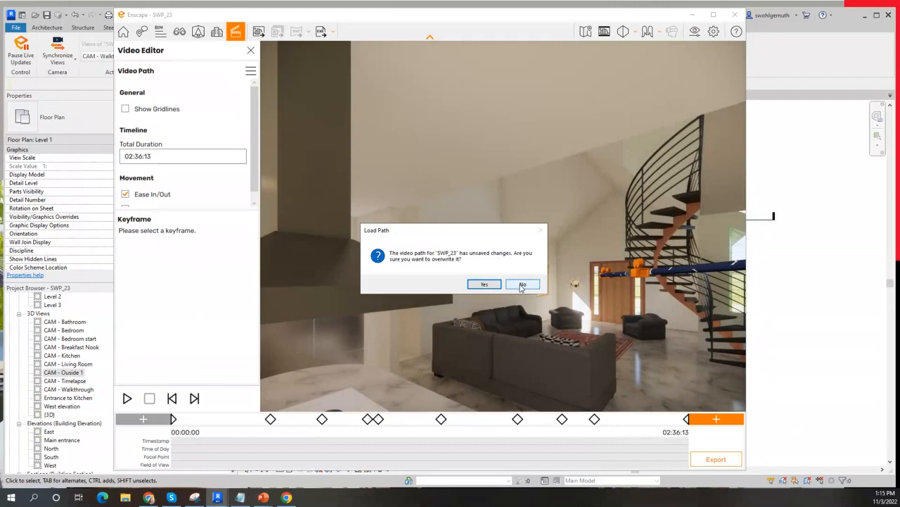
{"action": "left_click", "coordinate": [522, 284]}
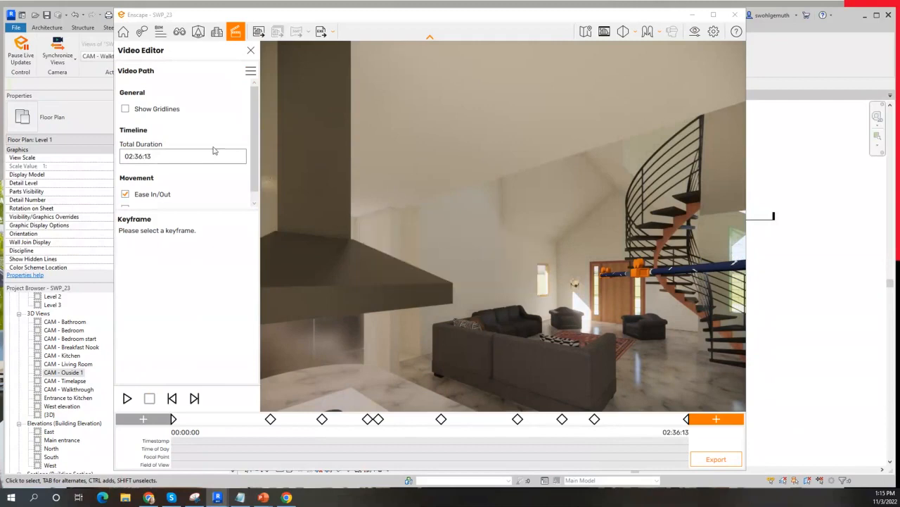
Step: Load the saved path file Enscape_VideoPath_1, overwriting the unsaved video path, and preview it
{"action": "left_click", "coordinate": [249, 72]}
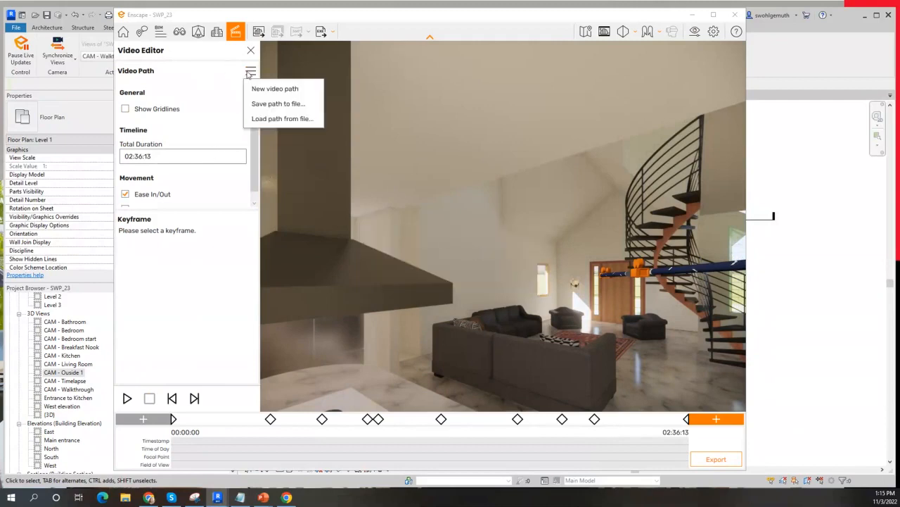
{"action": "left_click", "coordinate": [288, 120]}
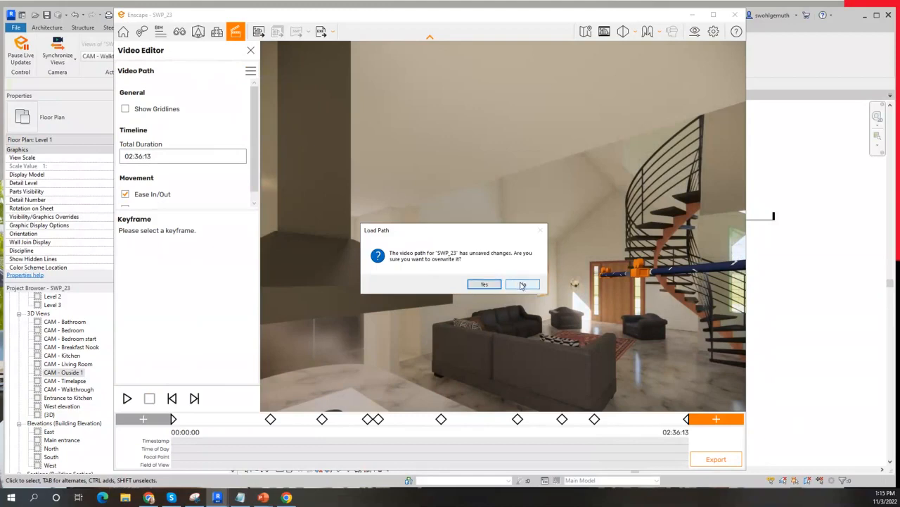
{"action": "left_click", "coordinate": [482, 283]}
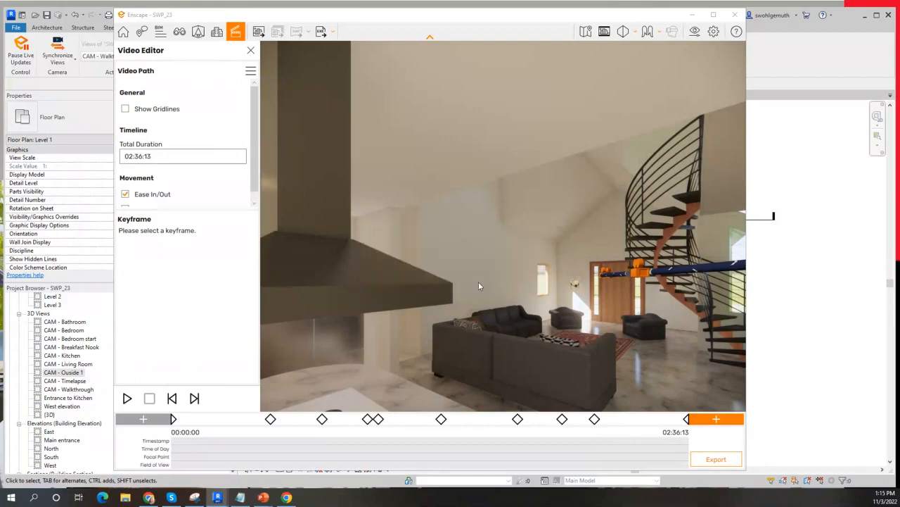
{"action": "left_click", "coordinate": [232, 129]}
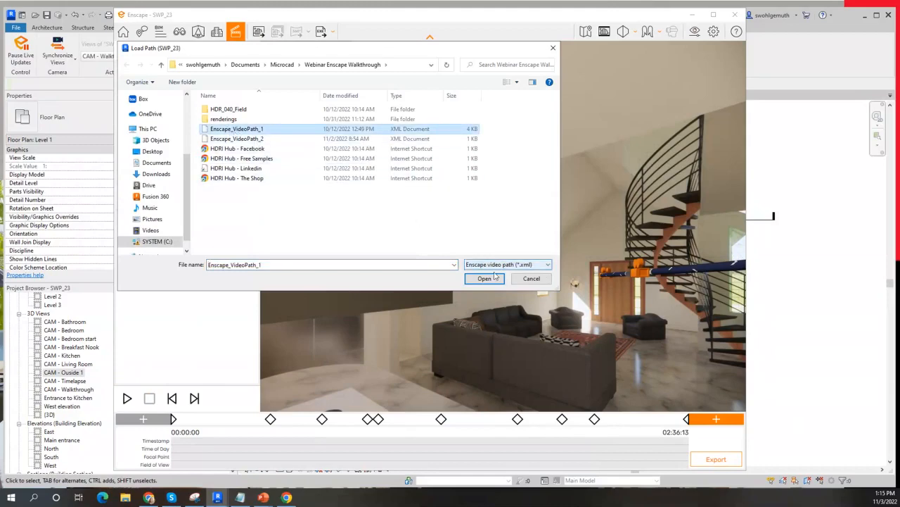
{"action": "left_click", "coordinate": [484, 278]}
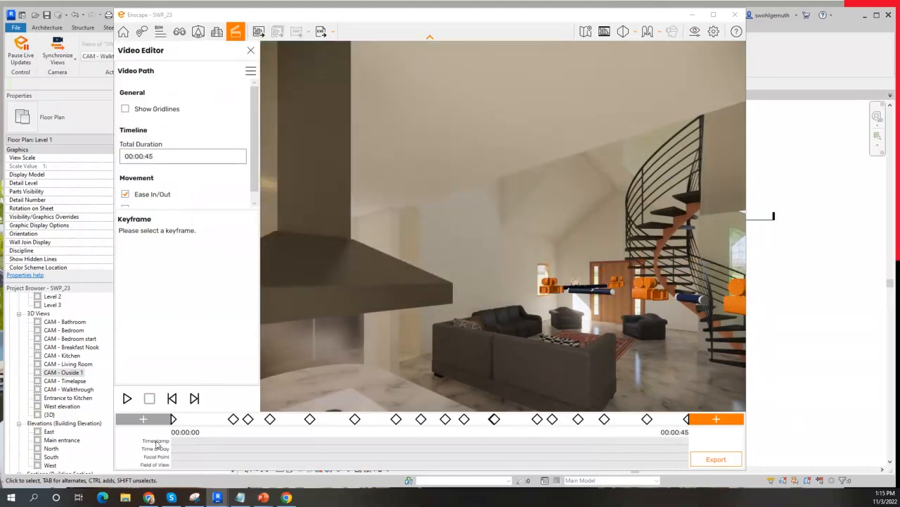
{"action": "left_click", "coordinate": [127, 399]}
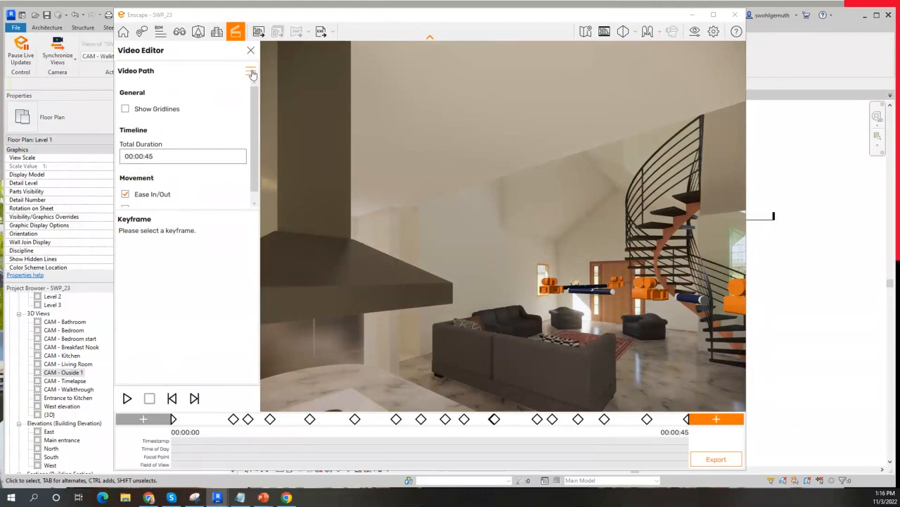
Step: Load the saved path file Enscape_VideoPath_2 into the video editor and preview it
{"action": "left_click", "coordinate": [250, 72]}
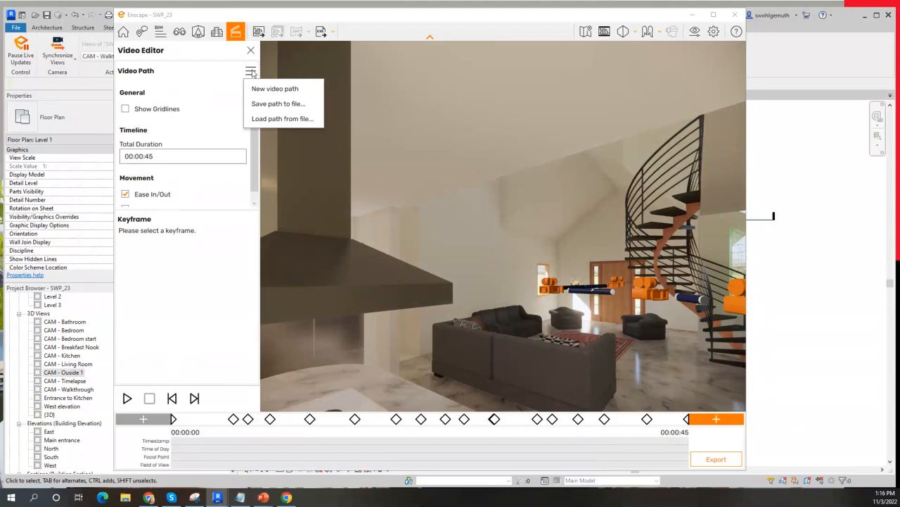
{"action": "left_click", "coordinate": [279, 119]}
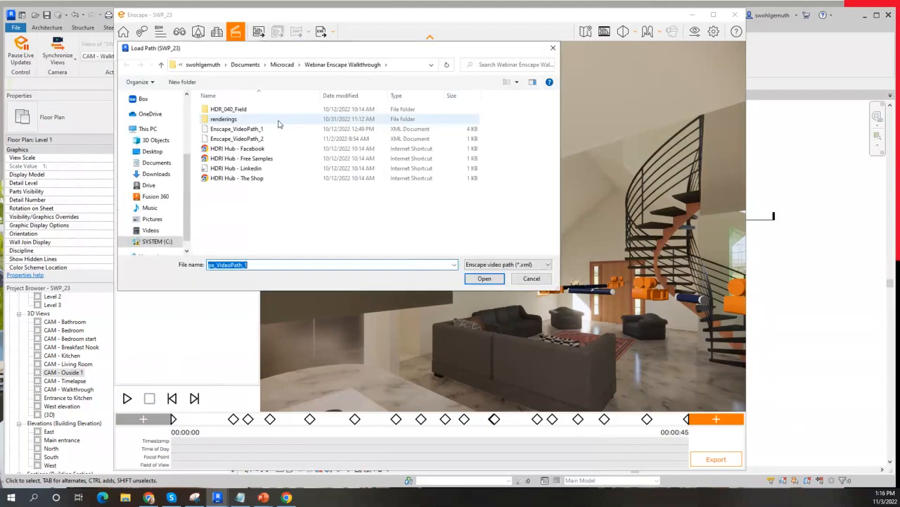
{"action": "left_click", "coordinate": [261, 139]}
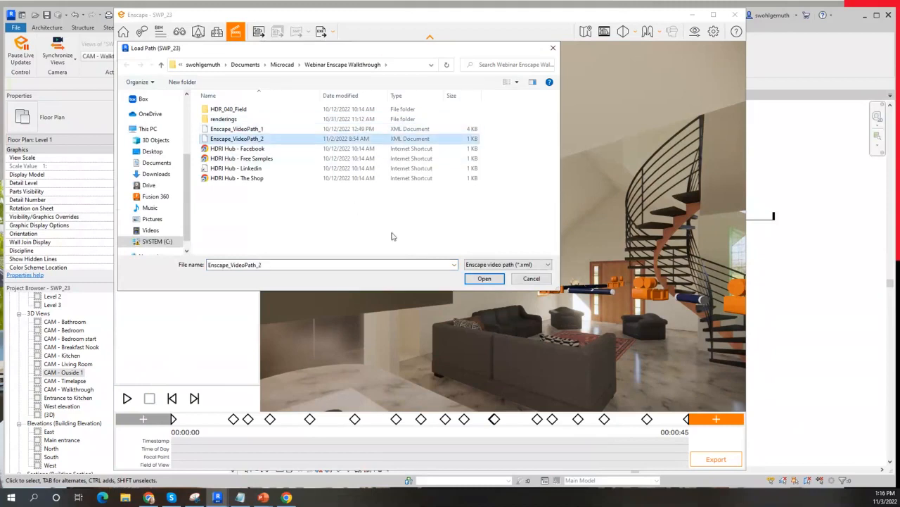
{"action": "left_click", "coordinate": [484, 279]}
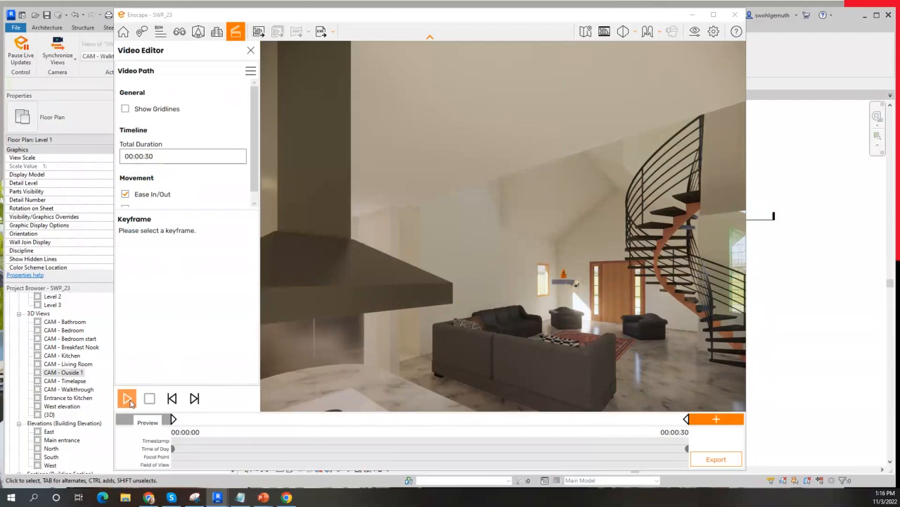
{"action": "left_click", "coordinate": [127, 398]}
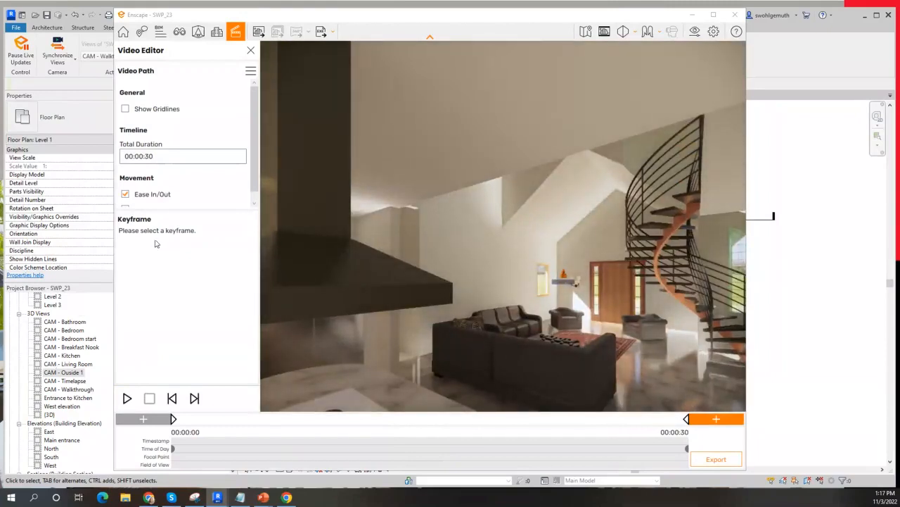
Step: Start a new video path, deleting the current one
{"action": "left_click", "coordinate": [250, 71]}
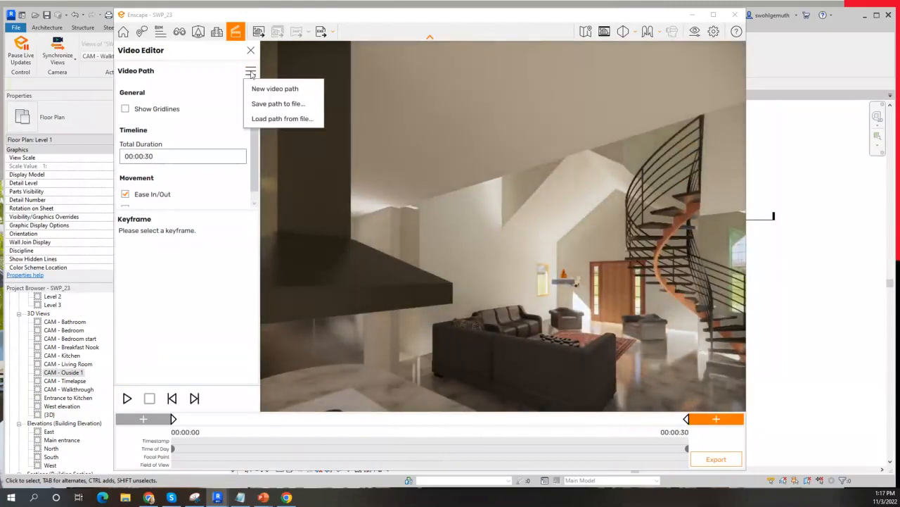
{"action": "left_click", "coordinate": [287, 90]}
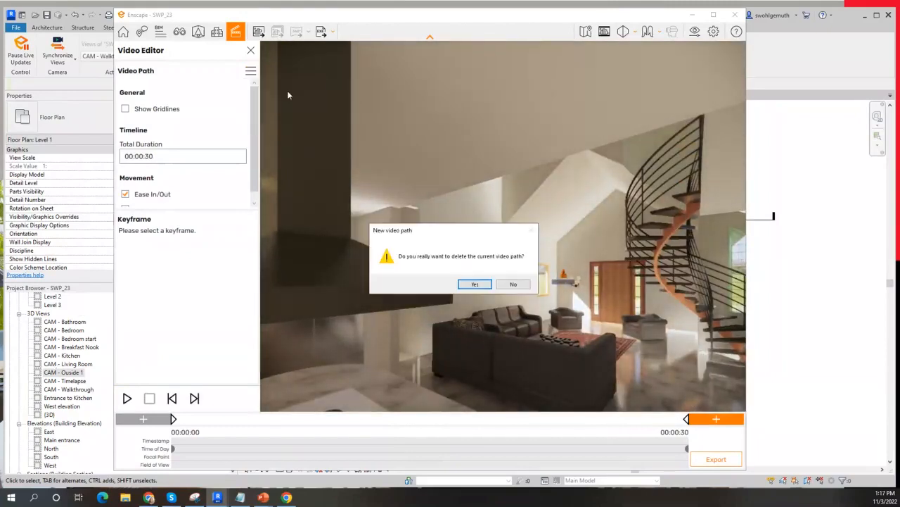
{"action": "left_click", "coordinate": [477, 284]}
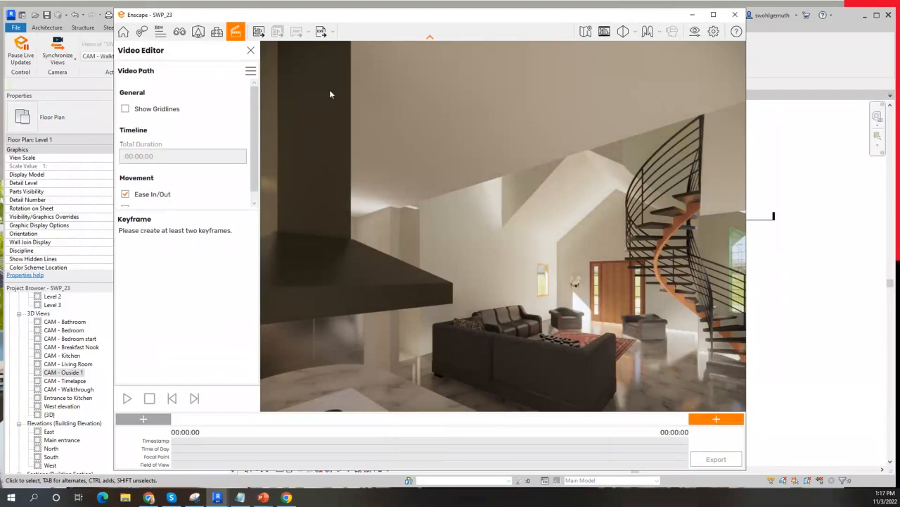
Step: Leave the video editor and switch the camera to the saved view CAM - Timelapse
{"action": "left_click", "coordinate": [236, 31]}
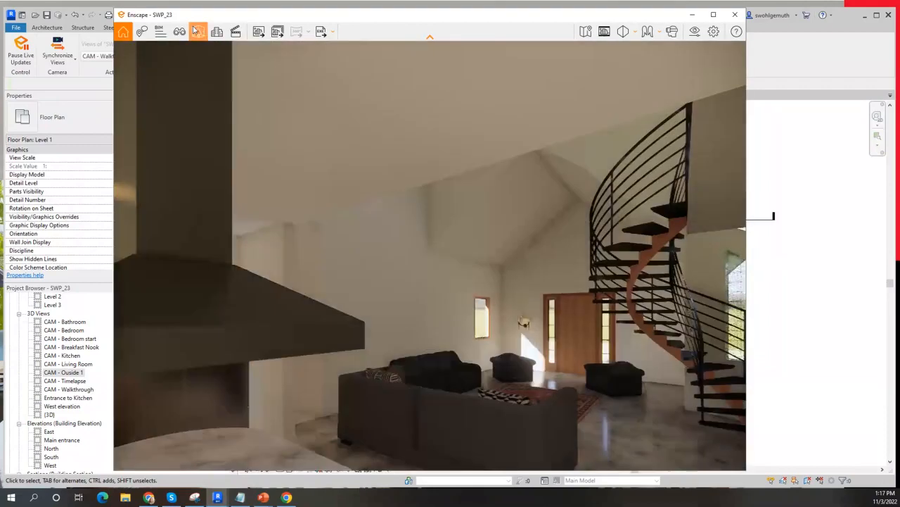
{"action": "left_click", "coordinate": [180, 31]}
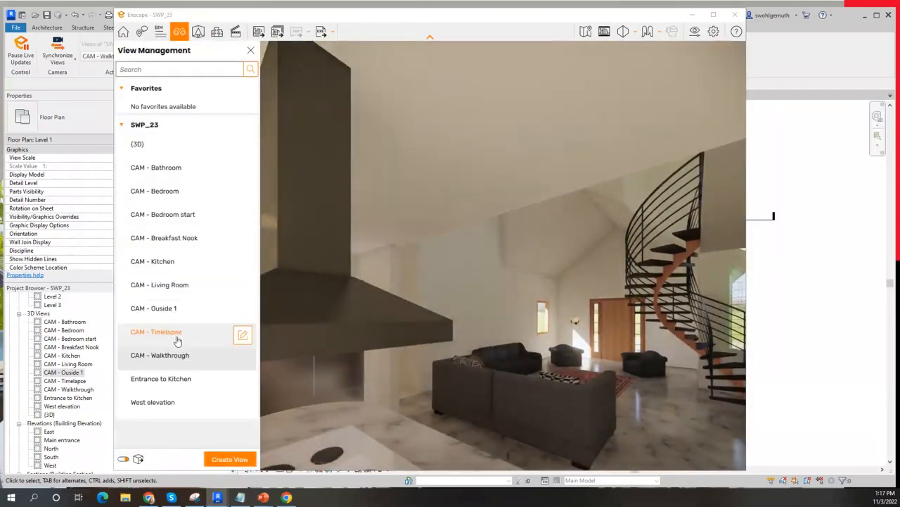
{"action": "left_click", "coordinate": [176, 340]}
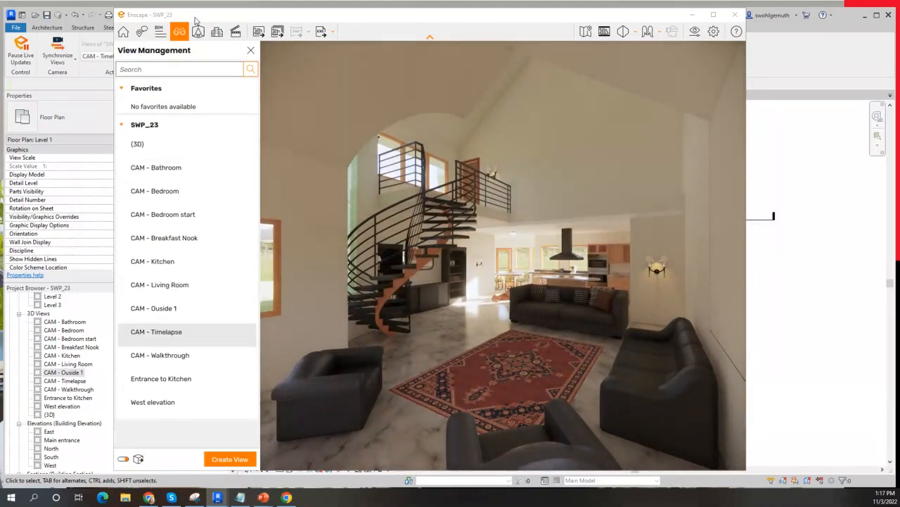
{"action": "left_click", "coordinate": [249, 51]}
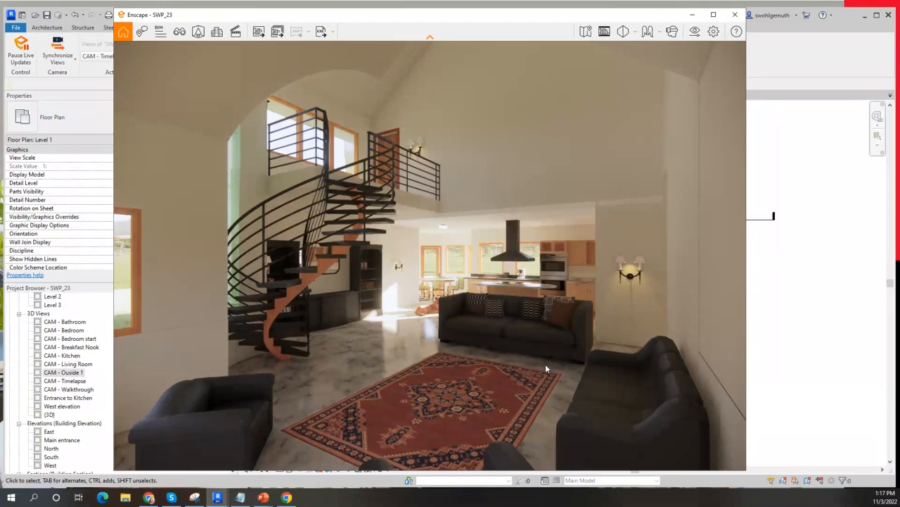
Step: Reopen the video editor and add two keyframes from the same Timelapse camera position
{"action": "left_click", "coordinate": [236, 32]}
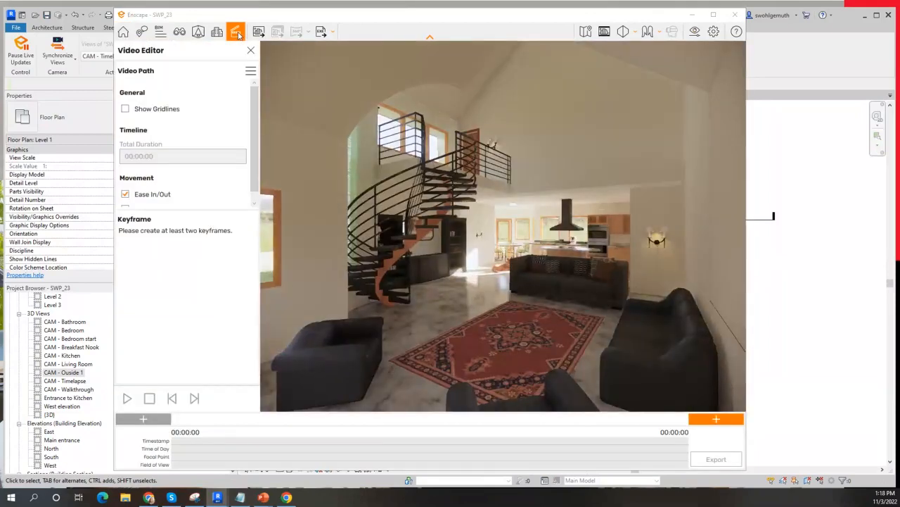
{"action": "left_click", "coordinate": [717, 419]}
{"action": "left_click", "coordinate": [716, 419]}
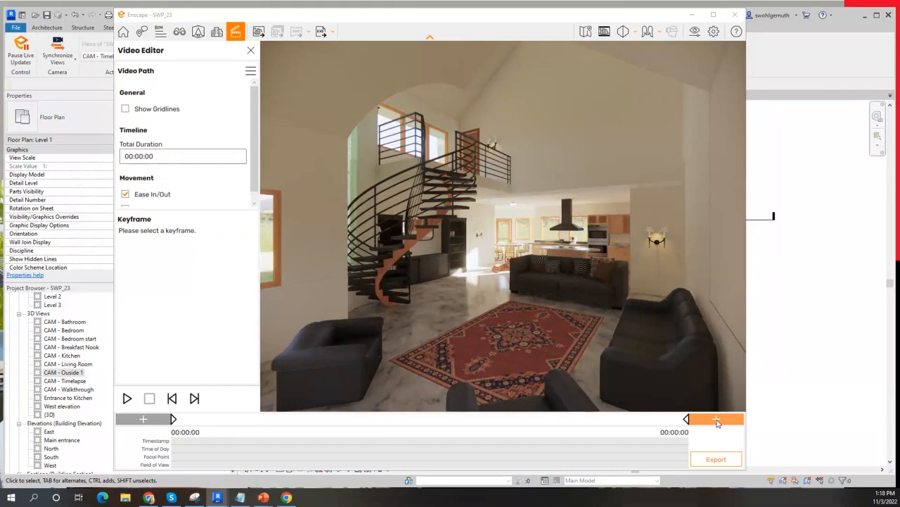
Step: Set the video path's total duration to 00:30:00
{"action": "left_click", "coordinate": [175, 156]}
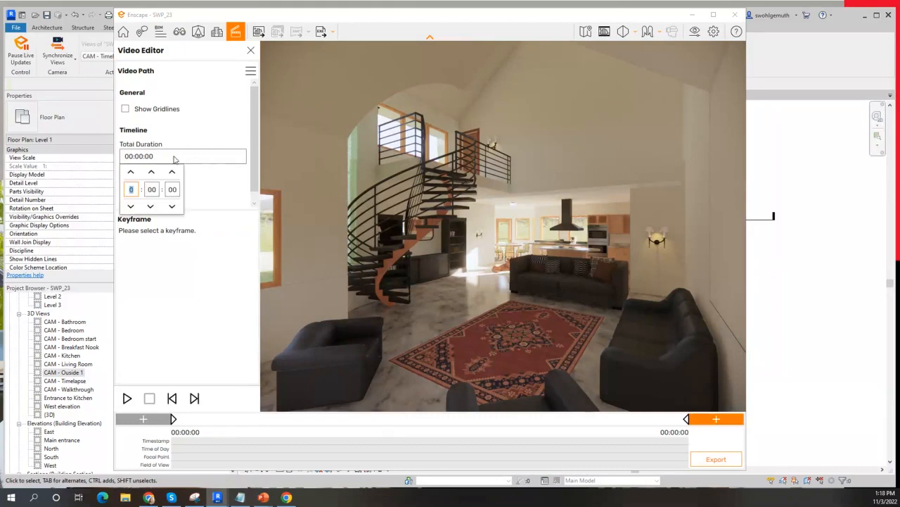
{"action": "left_click", "coordinate": [152, 189]}
{"action": "type", "text": "30"}
{"action": "key", "text": "Return"}
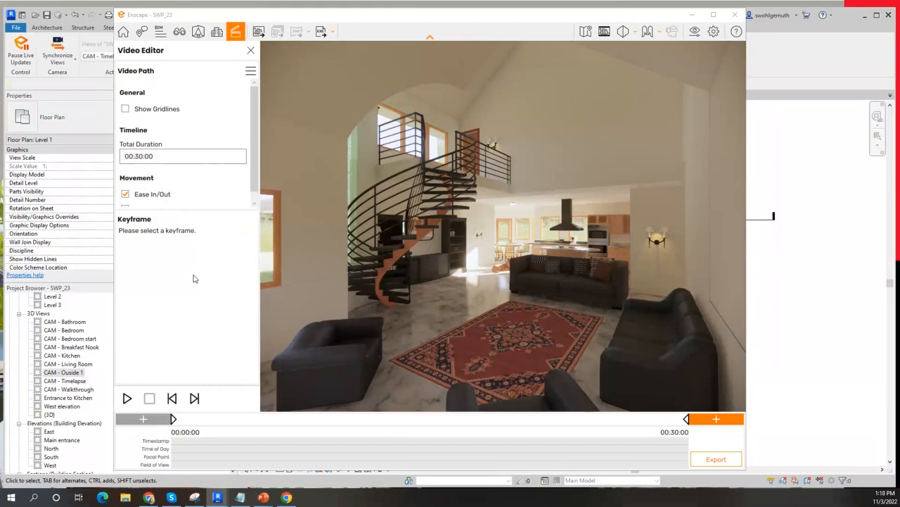
Step: Enable the time of day override on the first keyframe and set it to 5:00 AM
{"action": "left_click", "coordinate": [173, 419]}
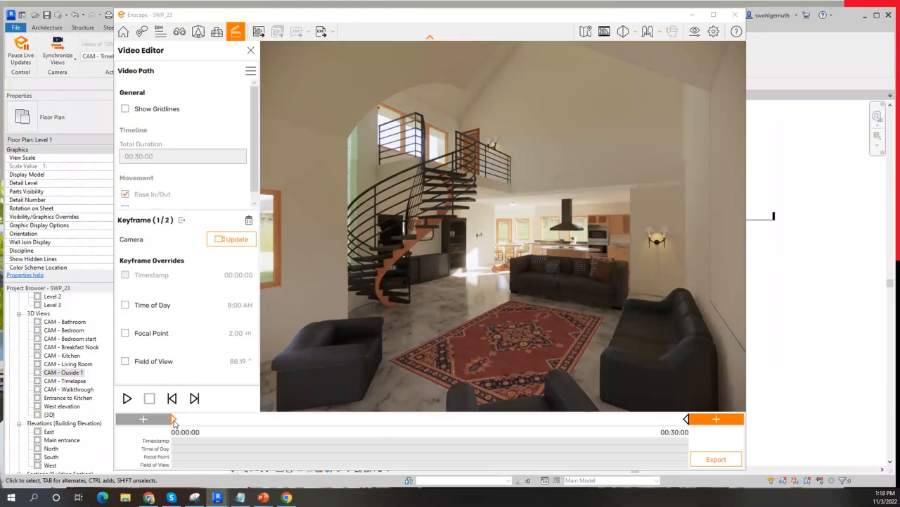
{"action": "left_click", "coordinate": [126, 306]}
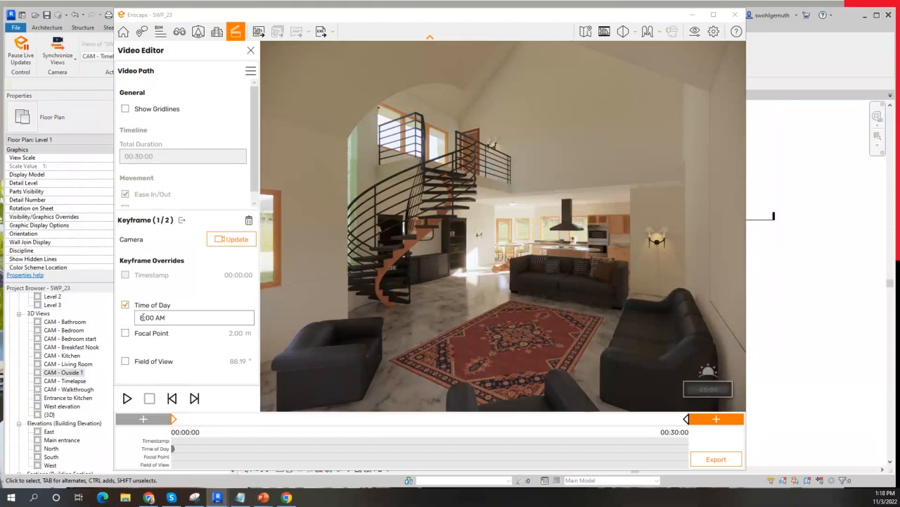
{"action": "left_click", "coordinate": [142, 317]}
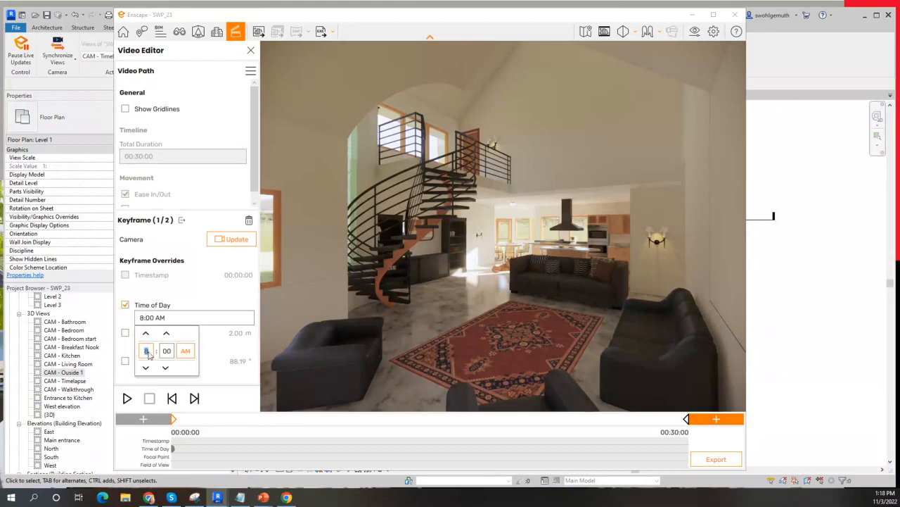
{"action": "type", "text": "5"}
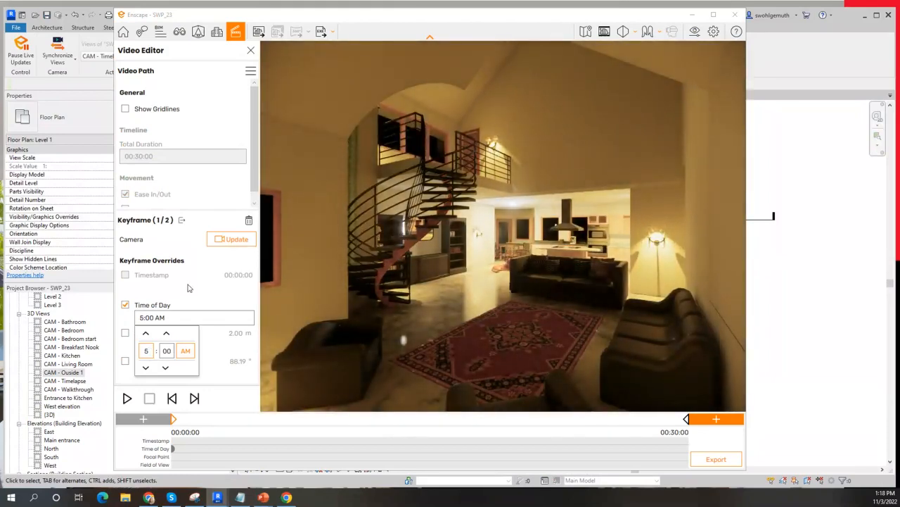
{"action": "left_click", "coordinate": [188, 287]}
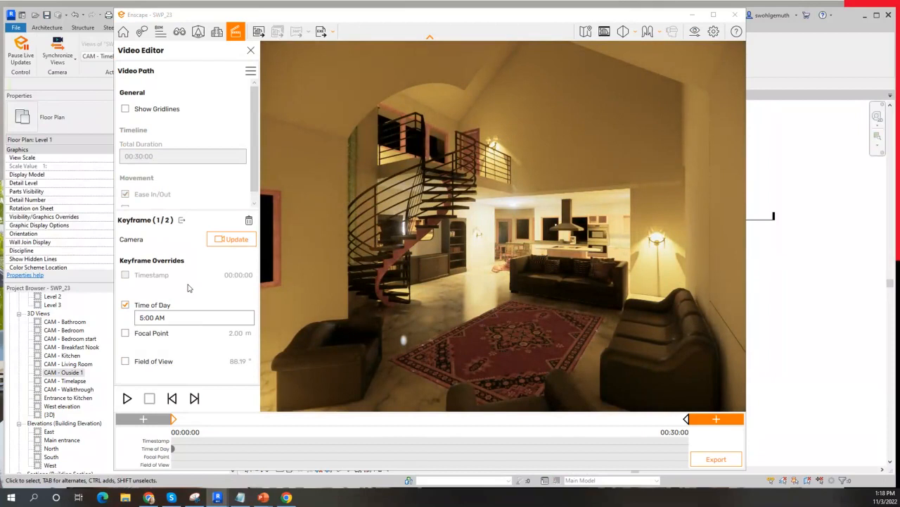
Step: Enable the time of day override on the last keyframe and set it to 6:00 PM
{"action": "left_click", "coordinate": [688, 420]}
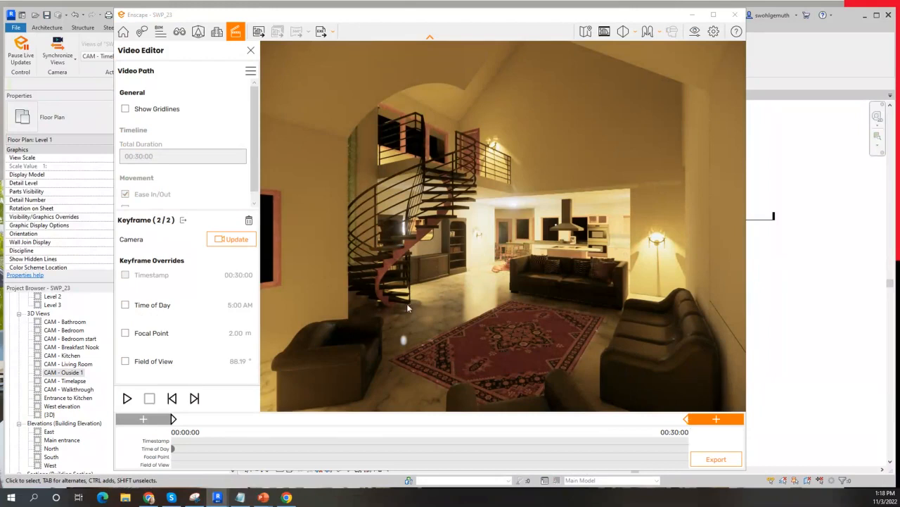
{"action": "left_click", "coordinate": [125, 306]}
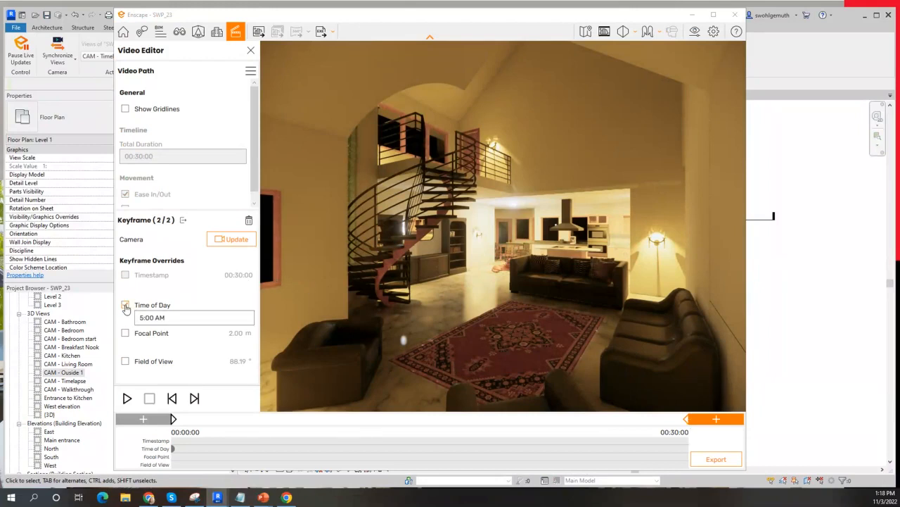
{"action": "left_click", "coordinate": [139, 320]}
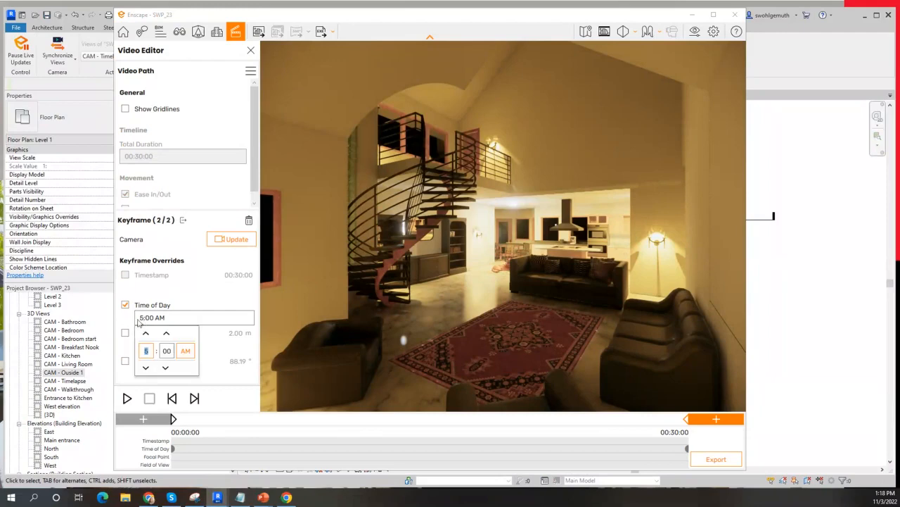
{"action": "type", "text": "6"}
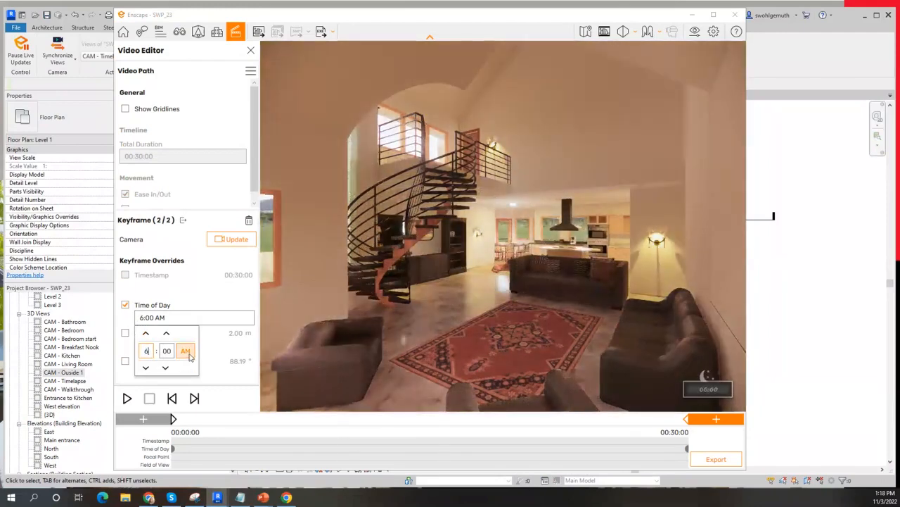
{"action": "left_click", "coordinate": [186, 351]}
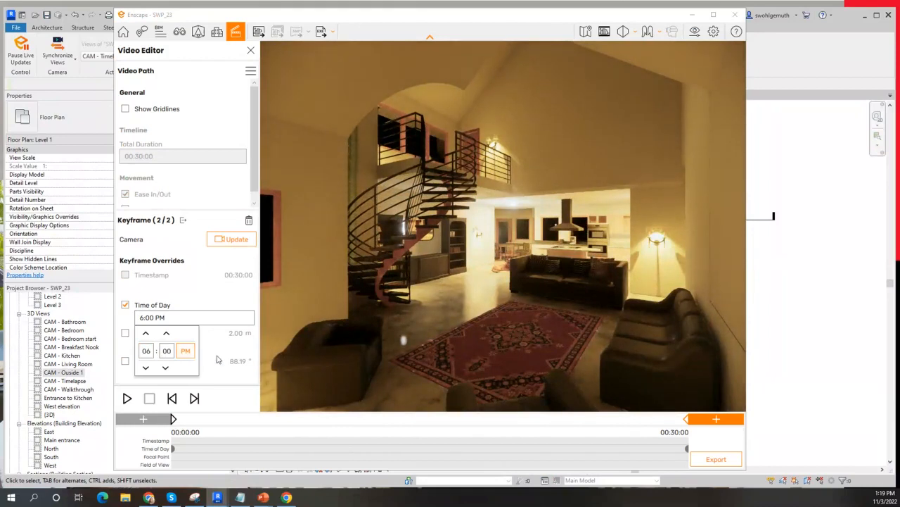
{"action": "left_click", "coordinate": [214, 355]}
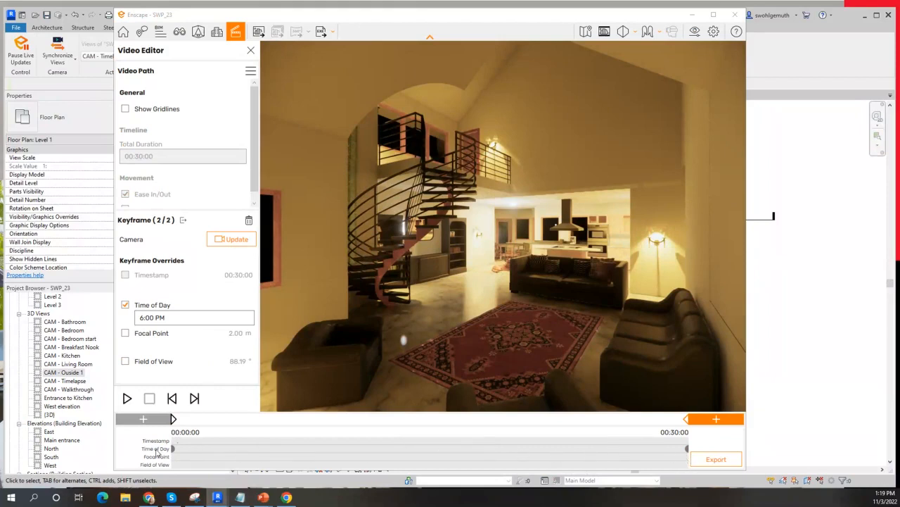
Step: Preview the time-lapse path twice, stopping playback each time, and check the time of day settings on both keyframes
{"action": "left_click", "coordinate": [128, 399]}
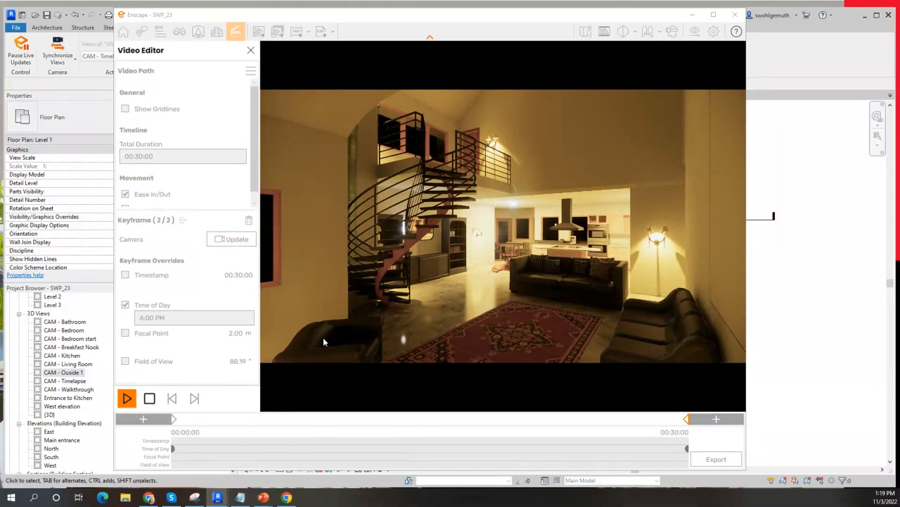
{"action": "left_click", "coordinate": [149, 398]}
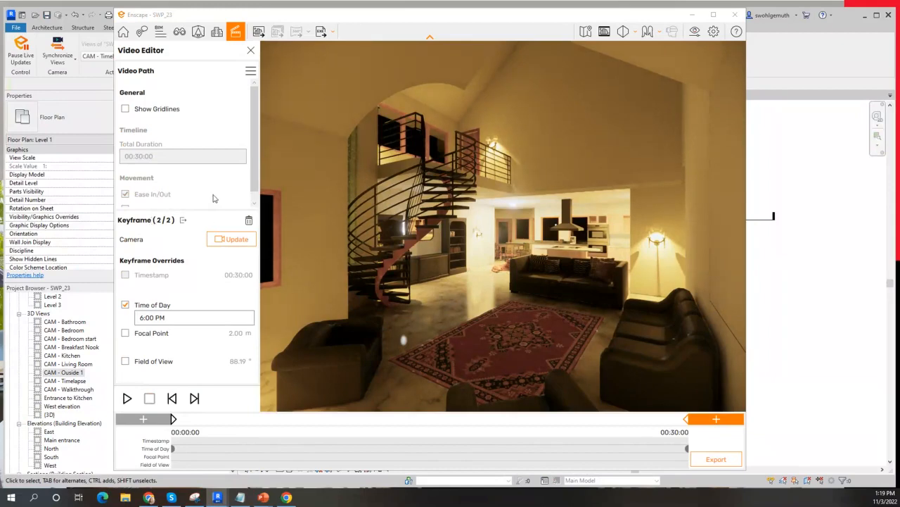
{"action": "left_click", "coordinate": [184, 220]}
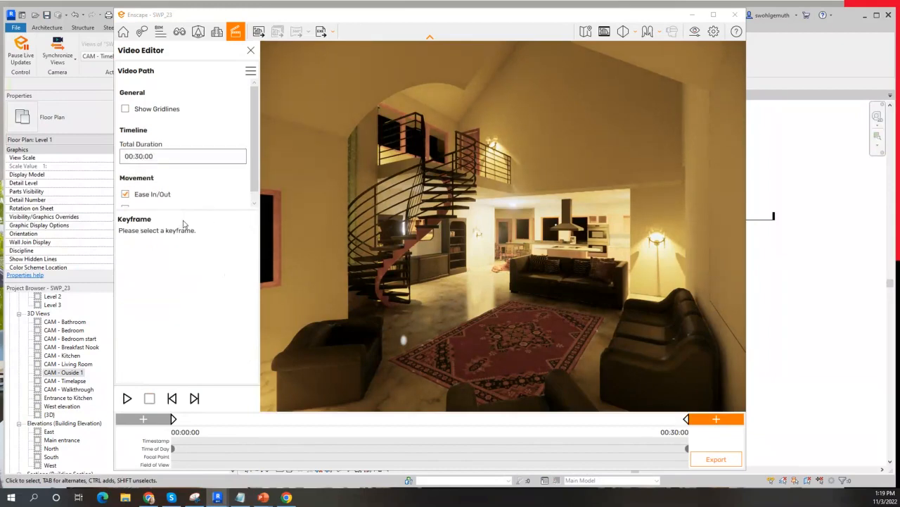
{"action": "left_click", "coordinate": [128, 398]}
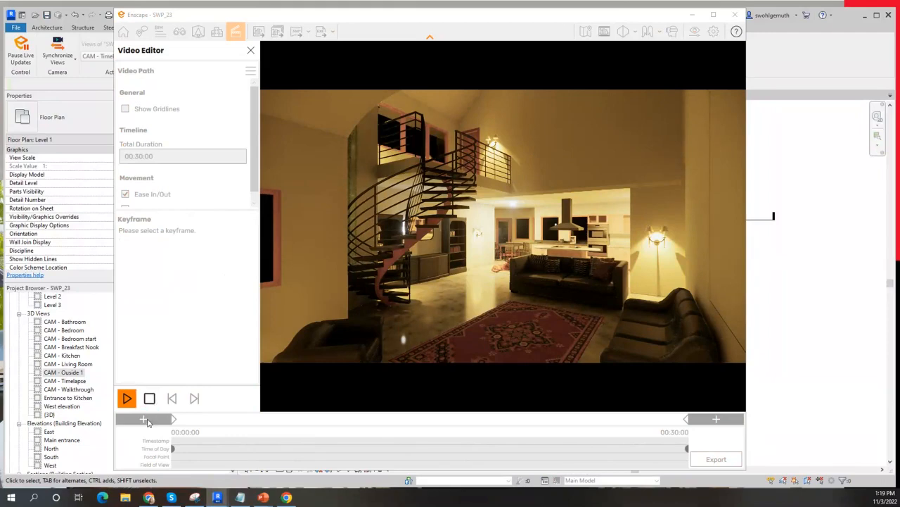
{"action": "left_click", "coordinate": [151, 399]}
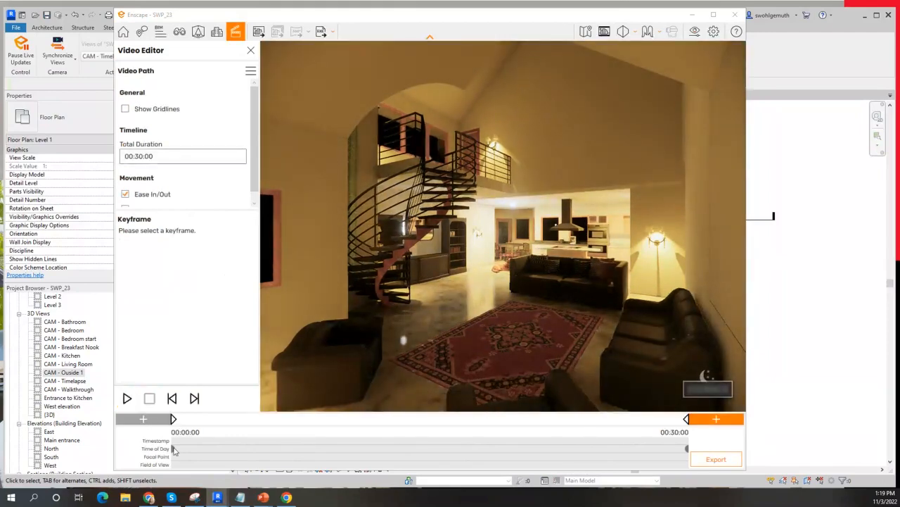
{"action": "left_click", "coordinate": [174, 419]}
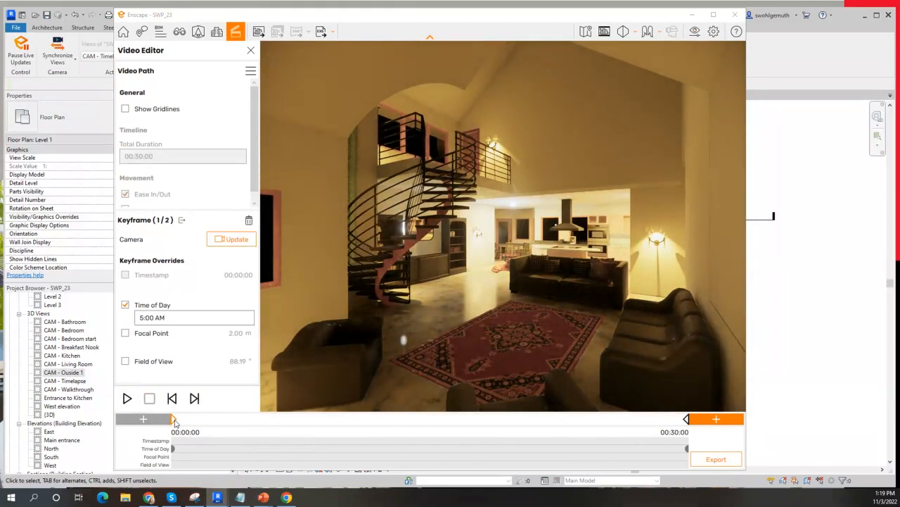
{"action": "left_click", "coordinate": [686, 420]}
Step: Load the saved video path Enscape_VideoPath_2 from file, overwriting the unsaved current path
{"action": "left_click", "coordinate": [250, 72]}
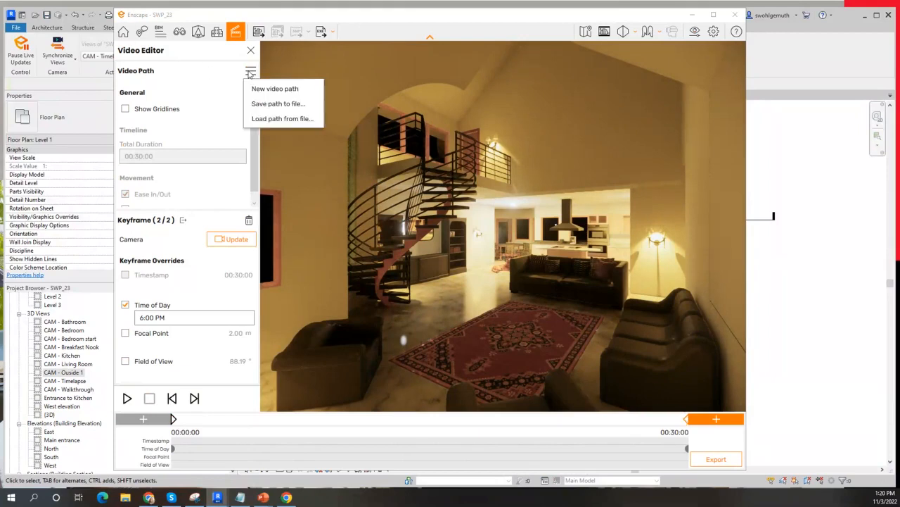
{"action": "left_click", "coordinate": [291, 117]}
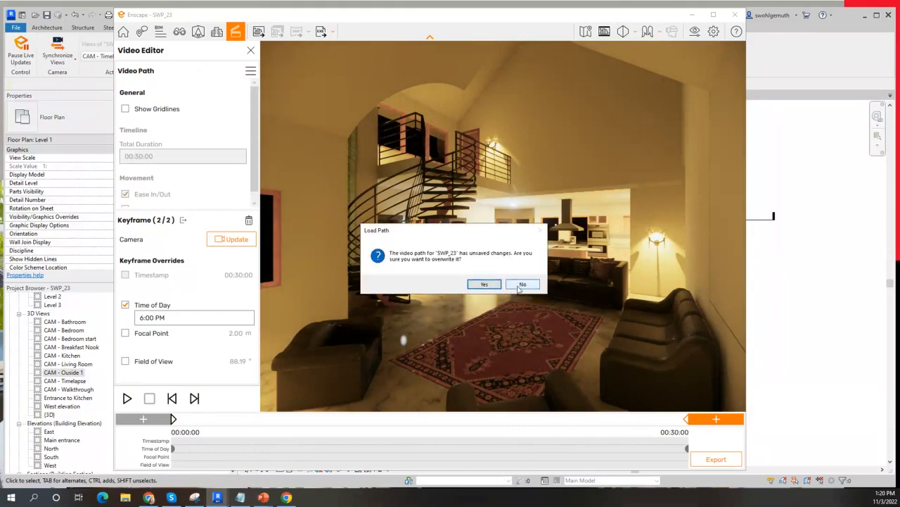
{"action": "left_click", "coordinate": [484, 284]}
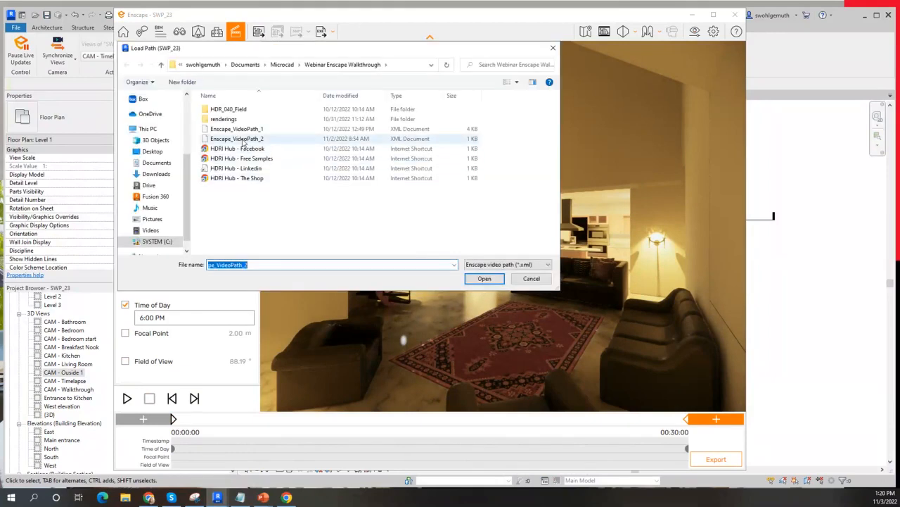
{"action": "left_click", "coordinate": [484, 278]}
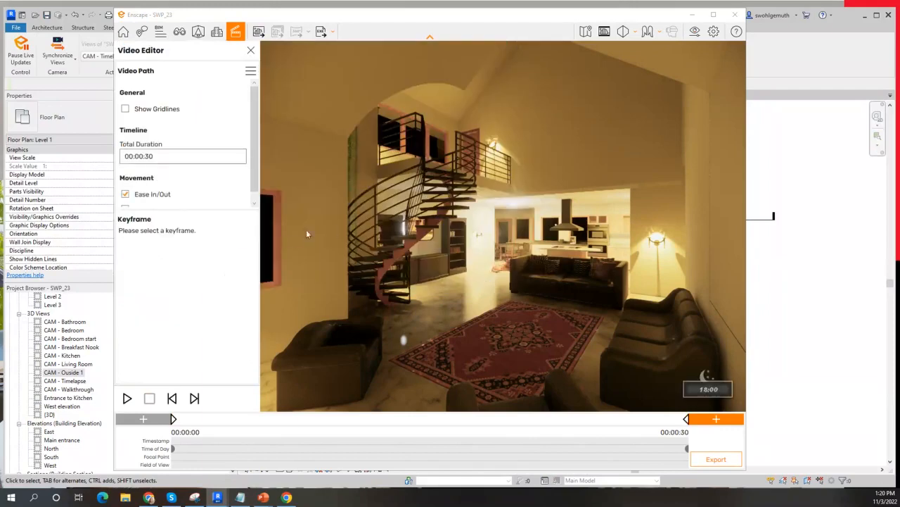
Step: Preview the loaded time-lapse path, stop the playback and close the video editor
{"action": "left_click", "coordinate": [127, 399]}
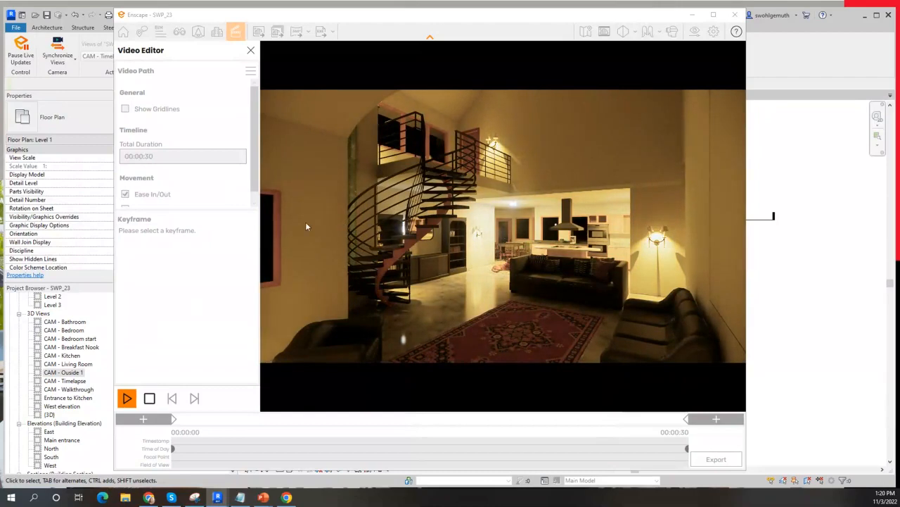
{"action": "left_click", "coordinate": [150, 398]}
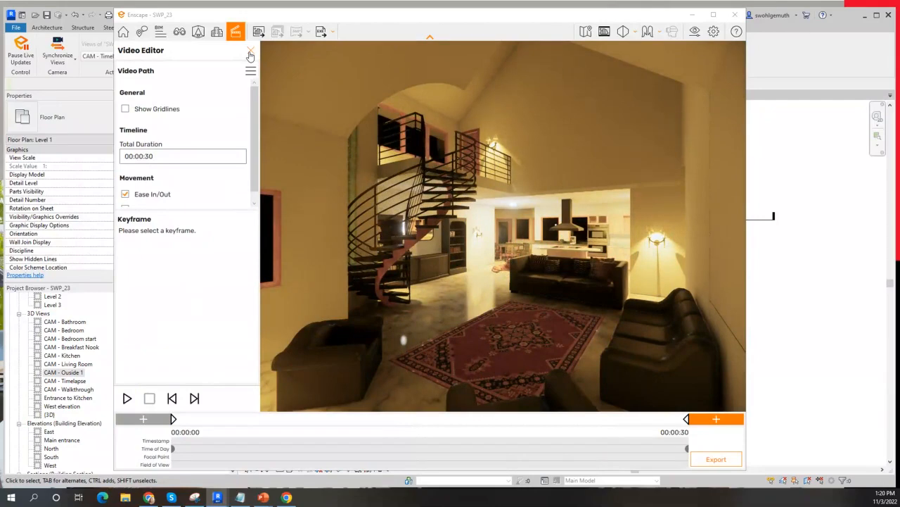
{"action": "left_click", "coordinate": [250, 55]}
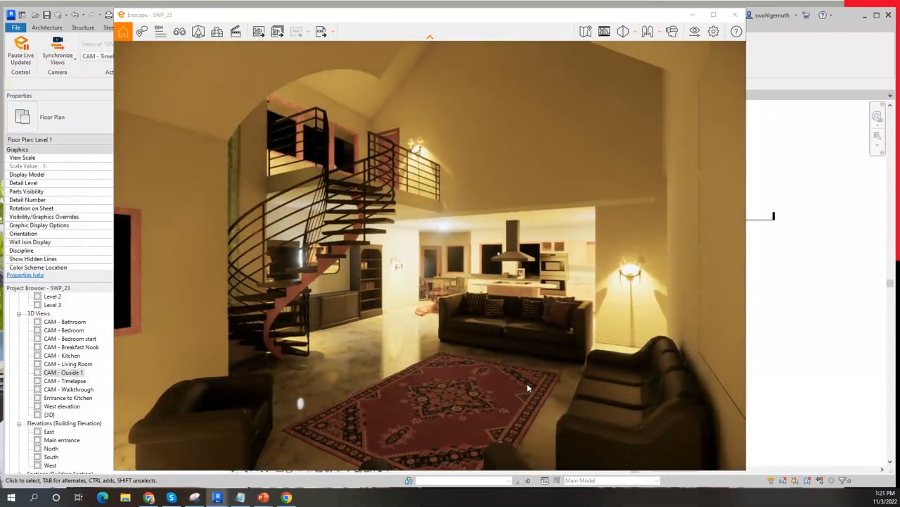
Step: Shift the time of day in the living room view from night back to afternoon daylight
{"action": "key", "text": "i"}
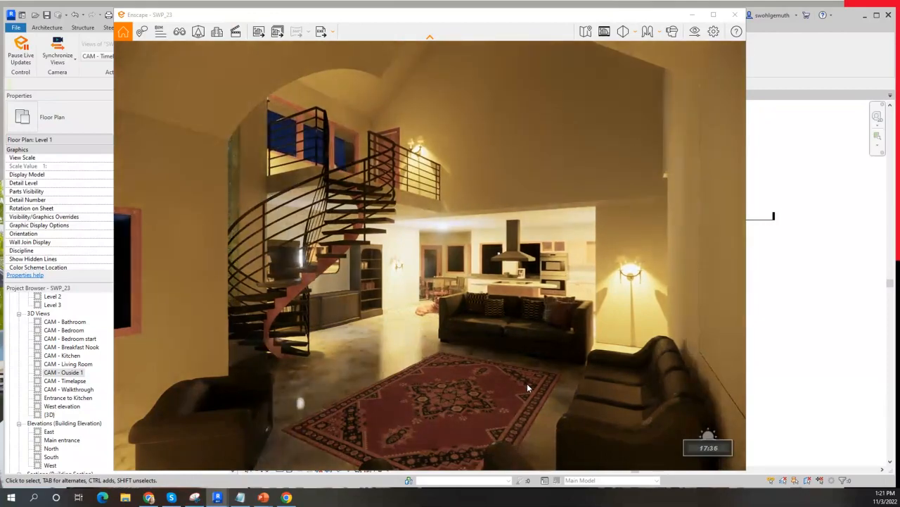
{"action": "key", "text": "i"}
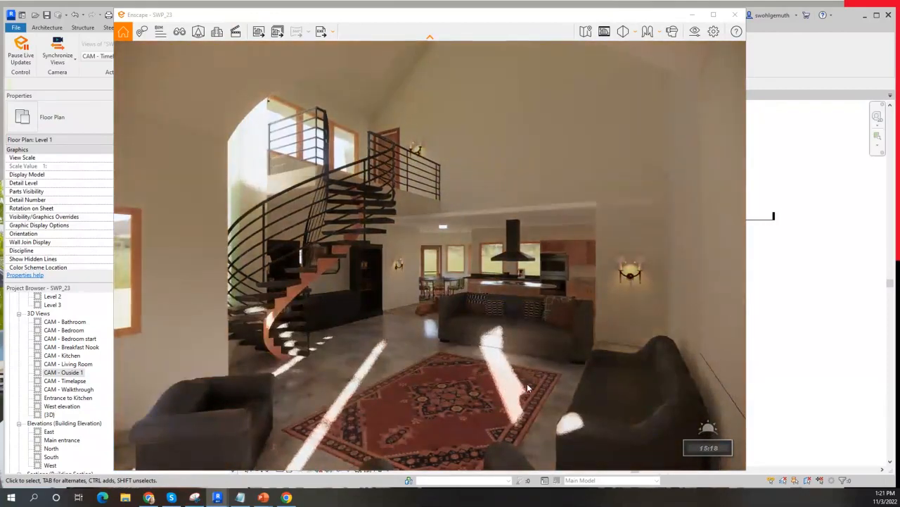
{"action": "key", "text": "i"}
{"action": "key", "text": "i"}
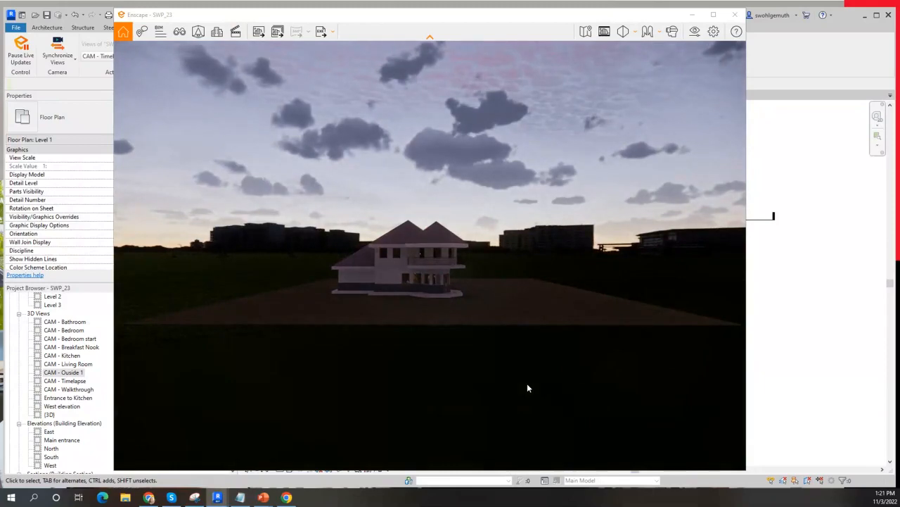
Step: In the exterior view of the house, move the time of day to night and return it to bright daylight
{"action": "key", "text": "i"}
{"action": "key", "text": "i"}
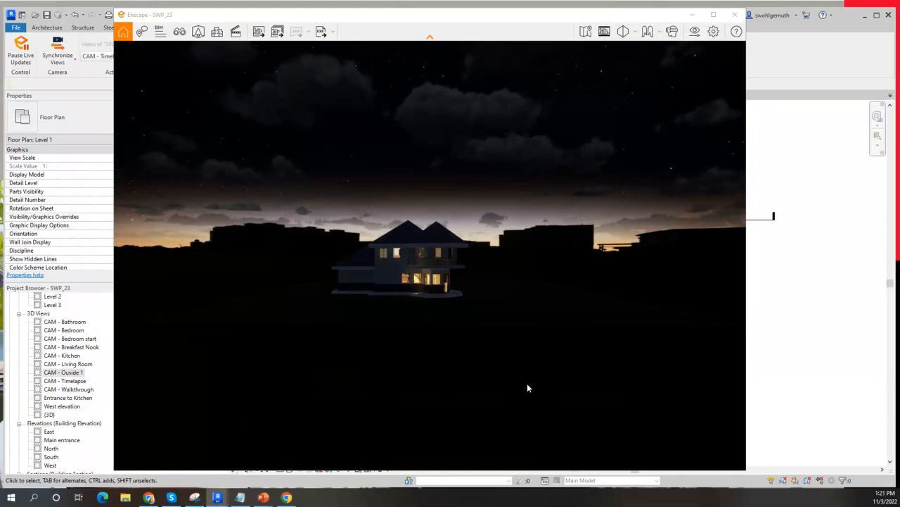
{"action": "key", "text": "u"}
{"action": "key", "text": "u"}
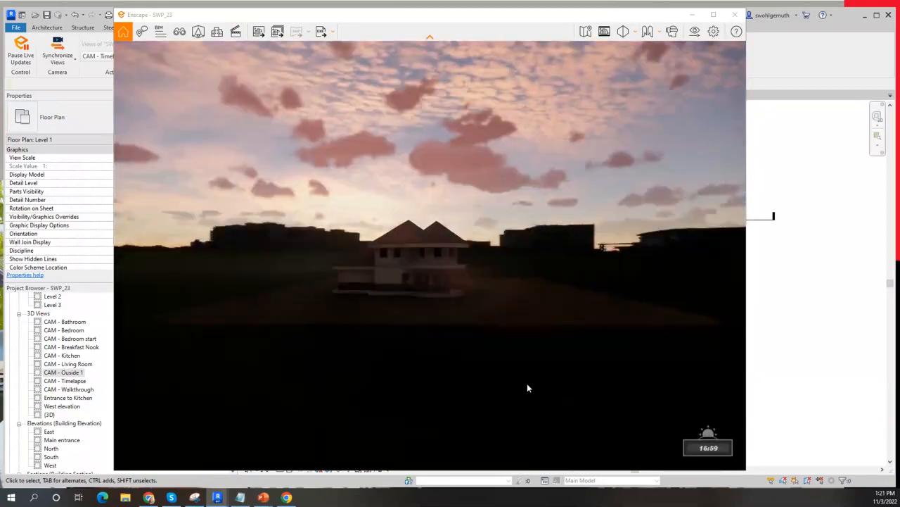
{"action": "key", "text": "u"}
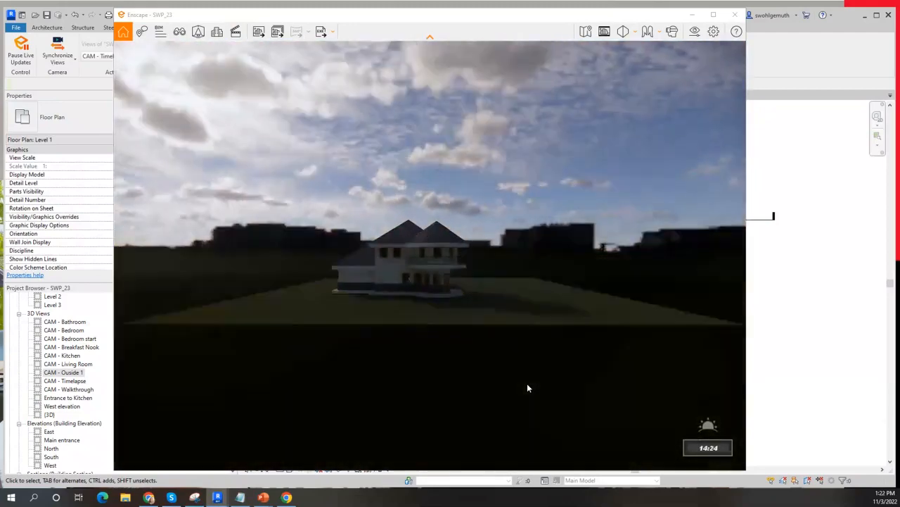
{"action": "key", "text": "u"}
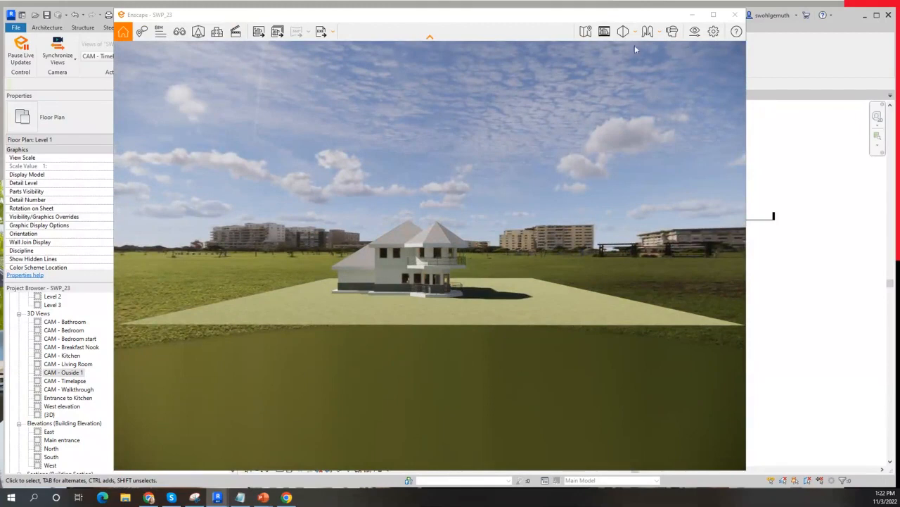
Step: Set the sky's horizon source to Forest in the visual settings and put the settings window away
{"action": "left_click", "coordinate": [694, 33]}
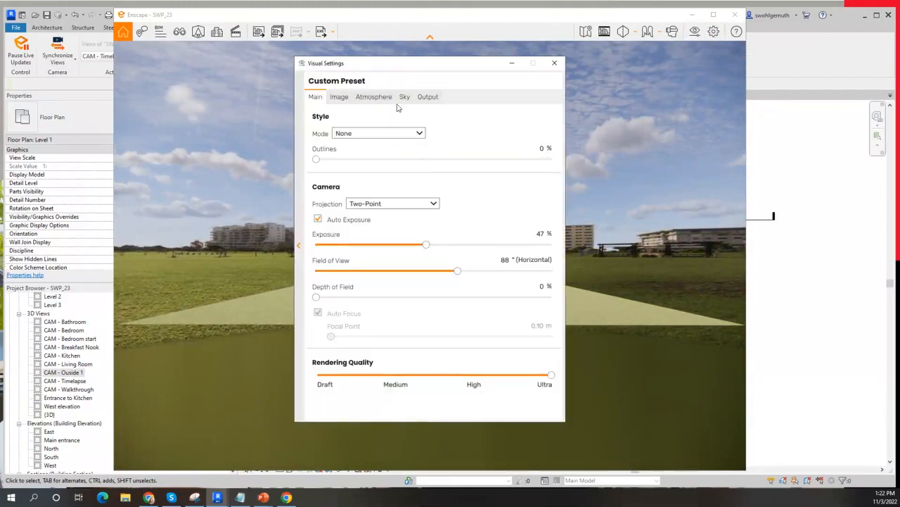
{"action": "left_click", "coordinate": [407, 97]}
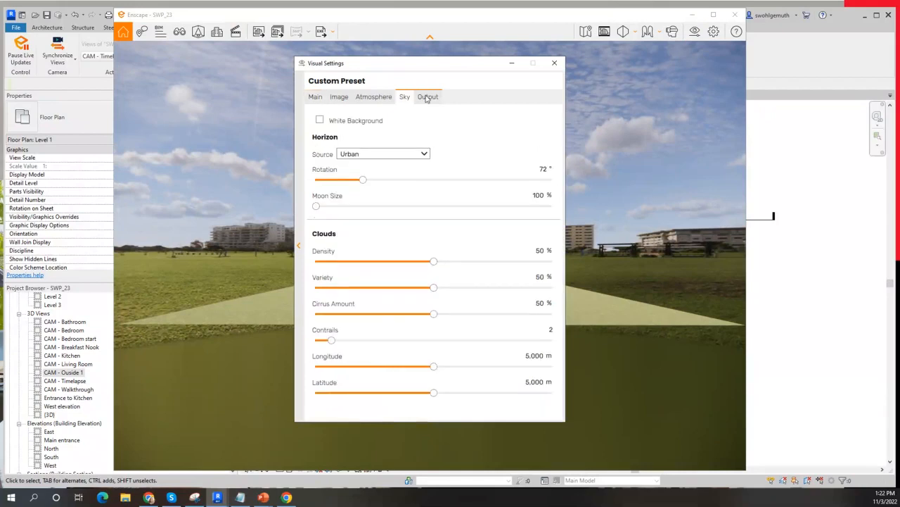
{"action": "left_click", "coordinate": [424, 154]}
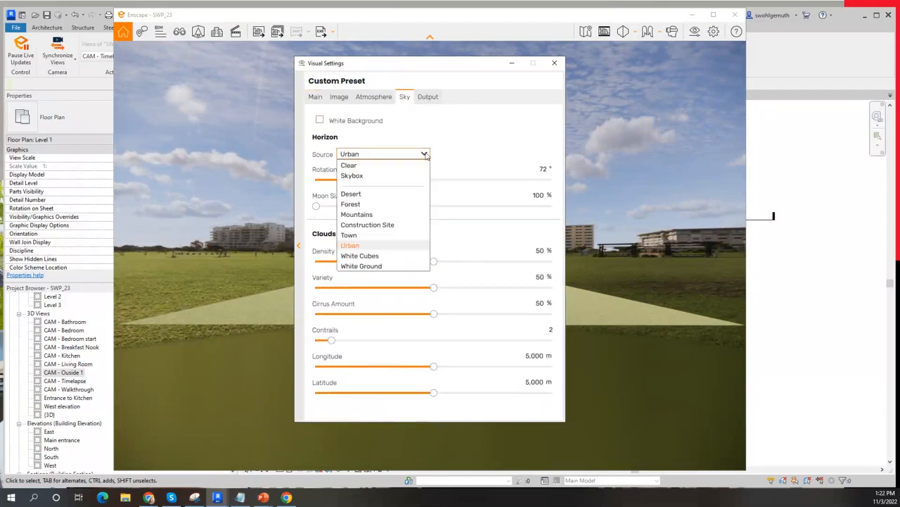
{"action": "left_click", "coordinate": [355, 204]}
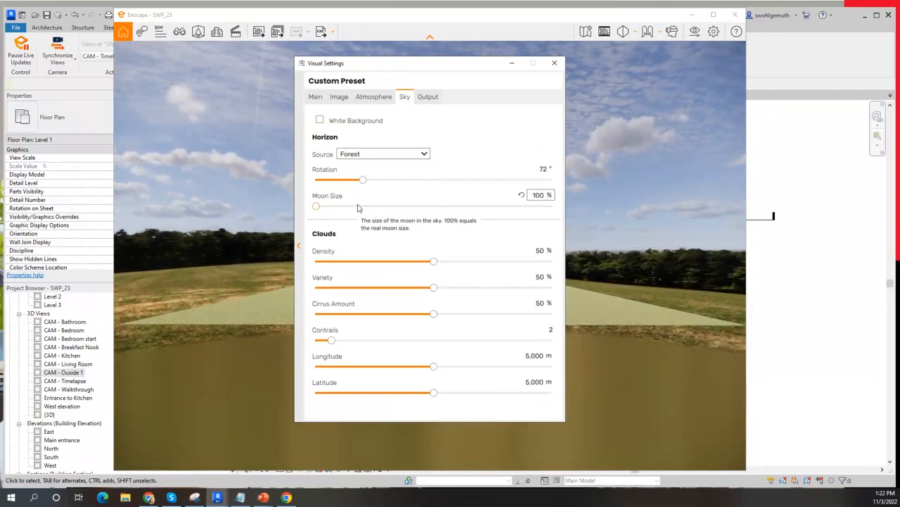
{"action": "left_click", "coordinate": [512, 65]}
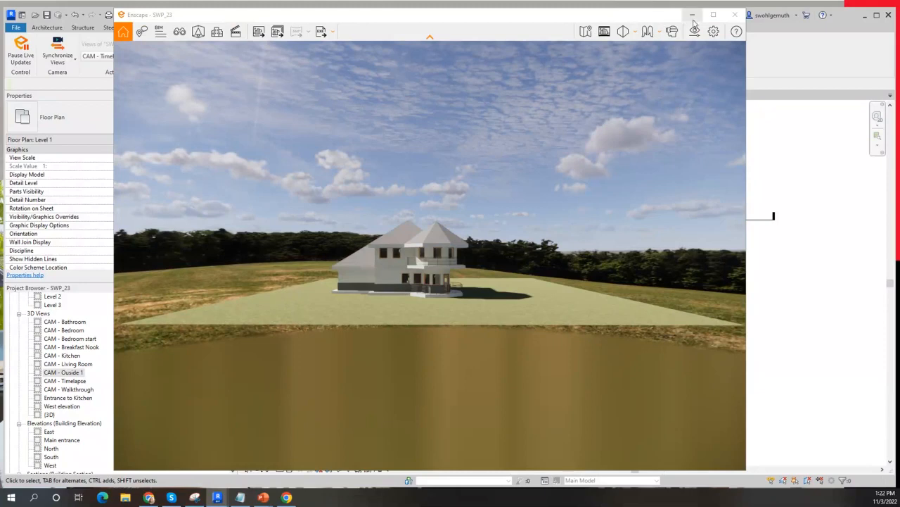
Step: Switch the horizon source to Skybox and view the house against the HDR background
{"action": "left_click", "coordinate": [695, 33]}
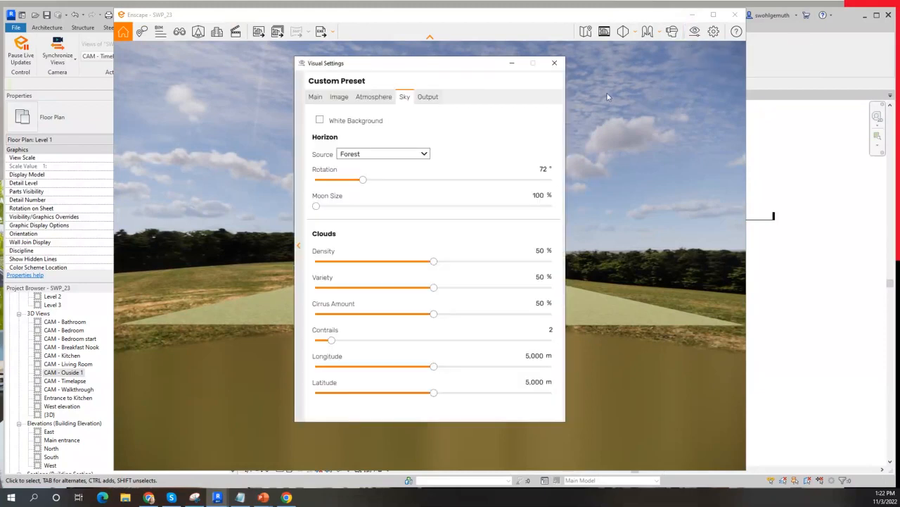
{"action": "left_click", "coordinate": [425, 154]}
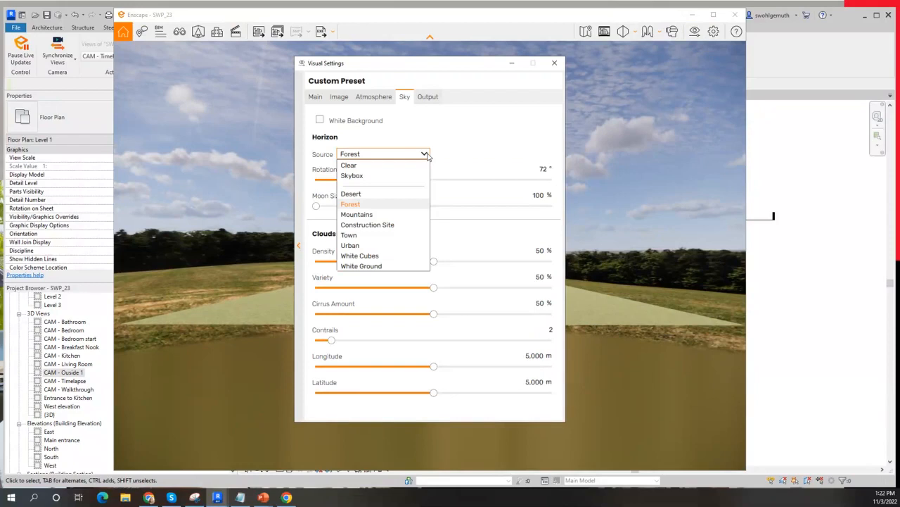
{"action": "left_click", "coordinate": [354, 177]}
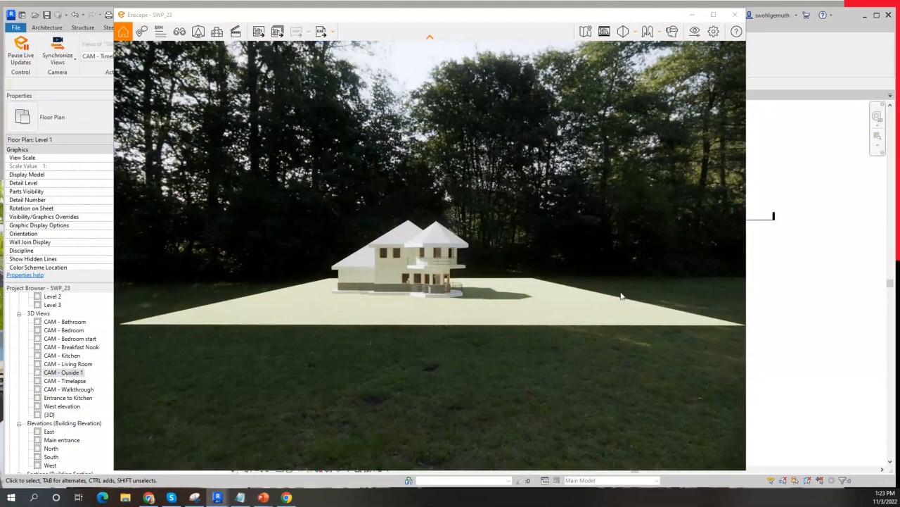
Step: Change the horizon source from Skybox back to Forest and close the visual settings
{"action": "left_click", "coordinate": [695, 33]}
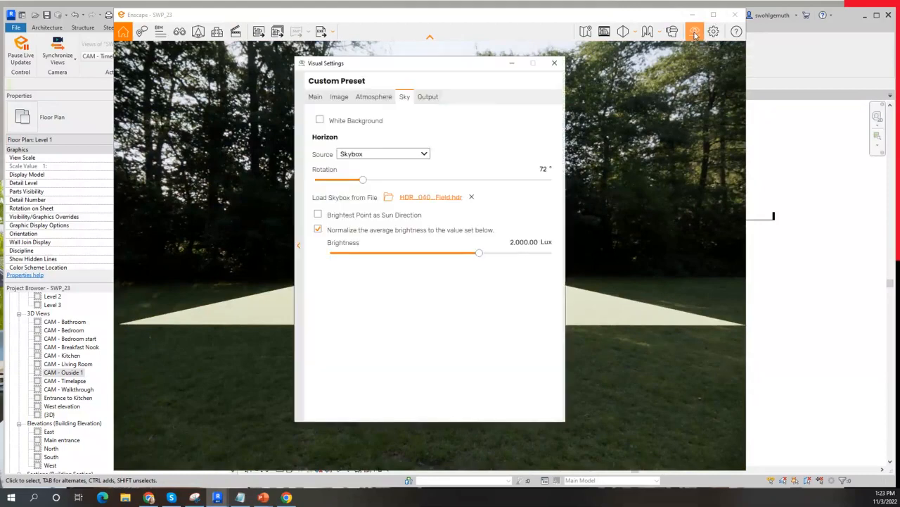
{"action": "left_click", "coordinate": [424, 155]}
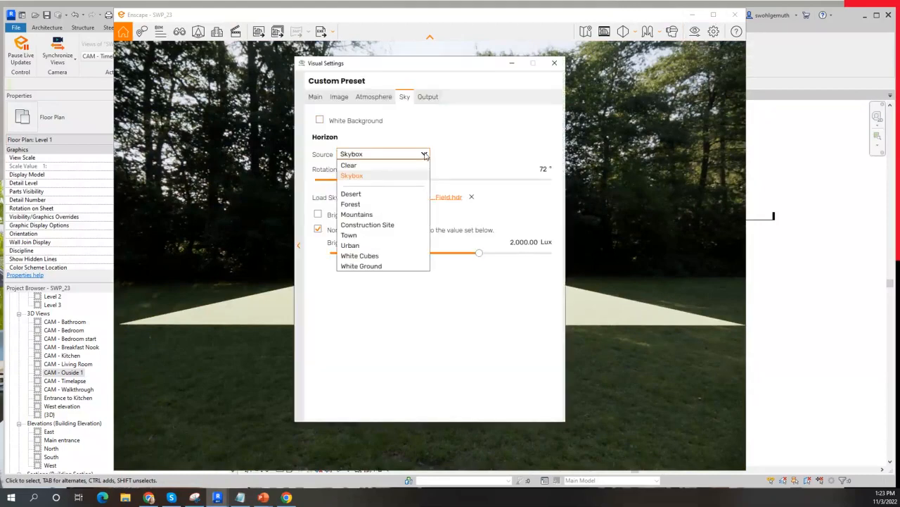
{"action": "left_click", "coordinate": [349, 204]}
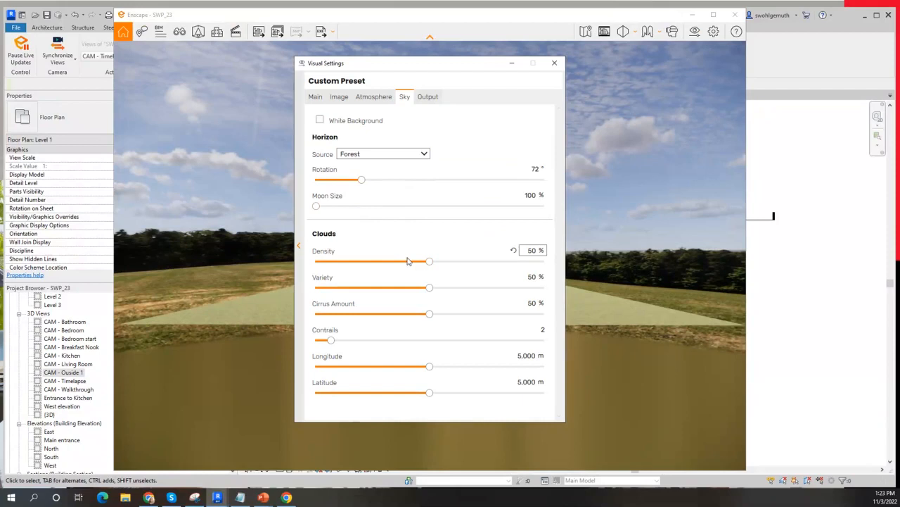
{"action": "left_click", "coordinate": [554, 65]}
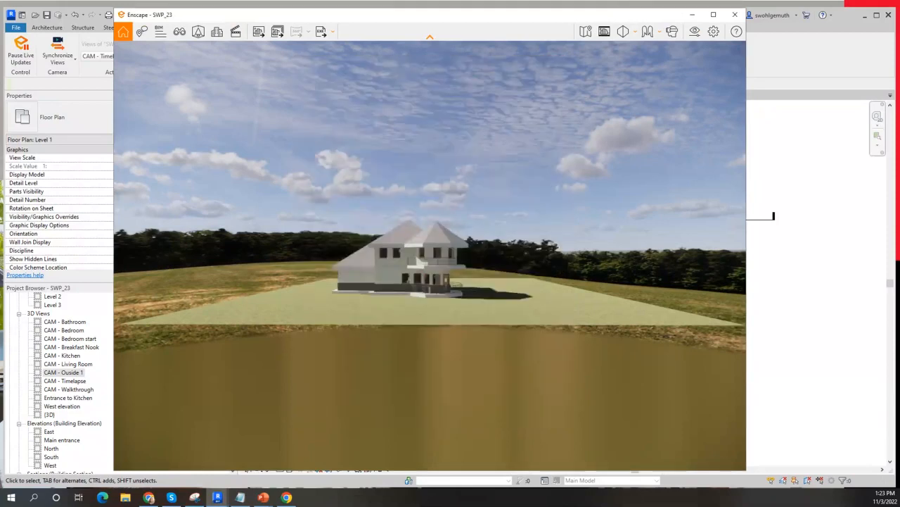